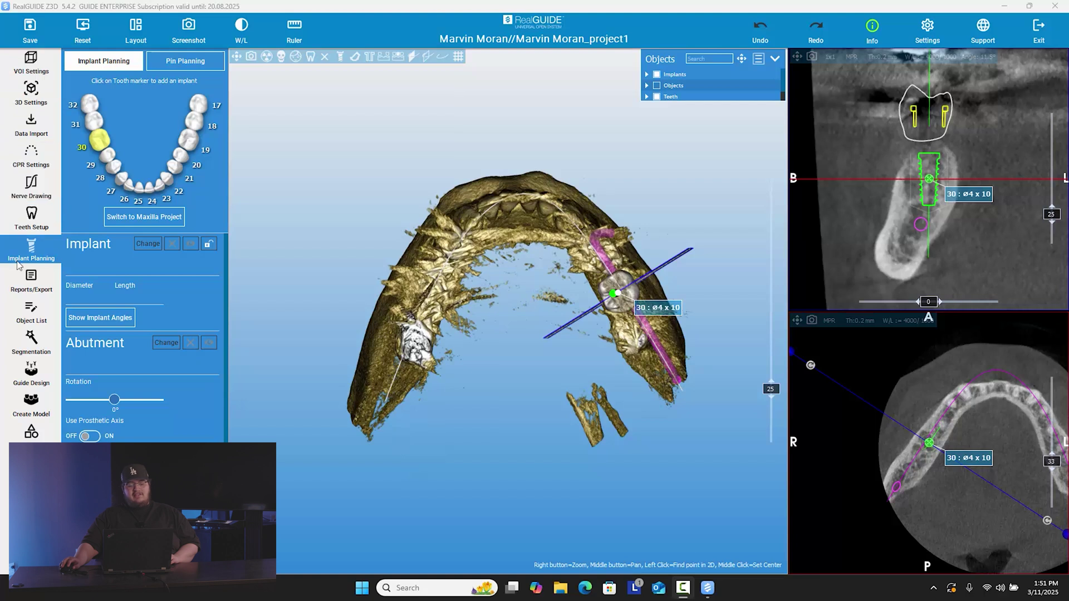
left_click(22, 341)
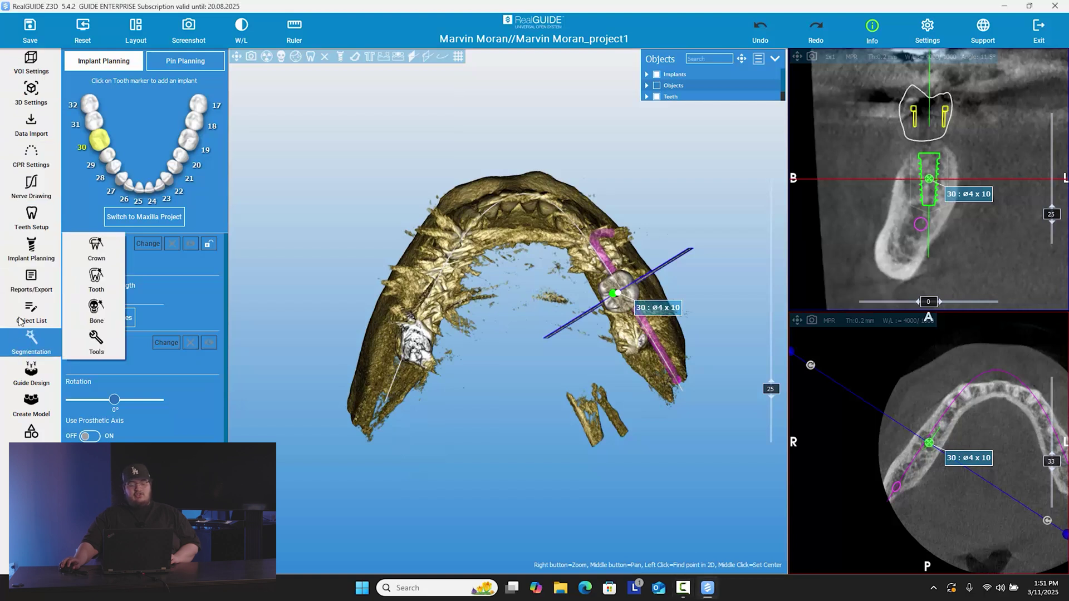
left_click(31, 279)
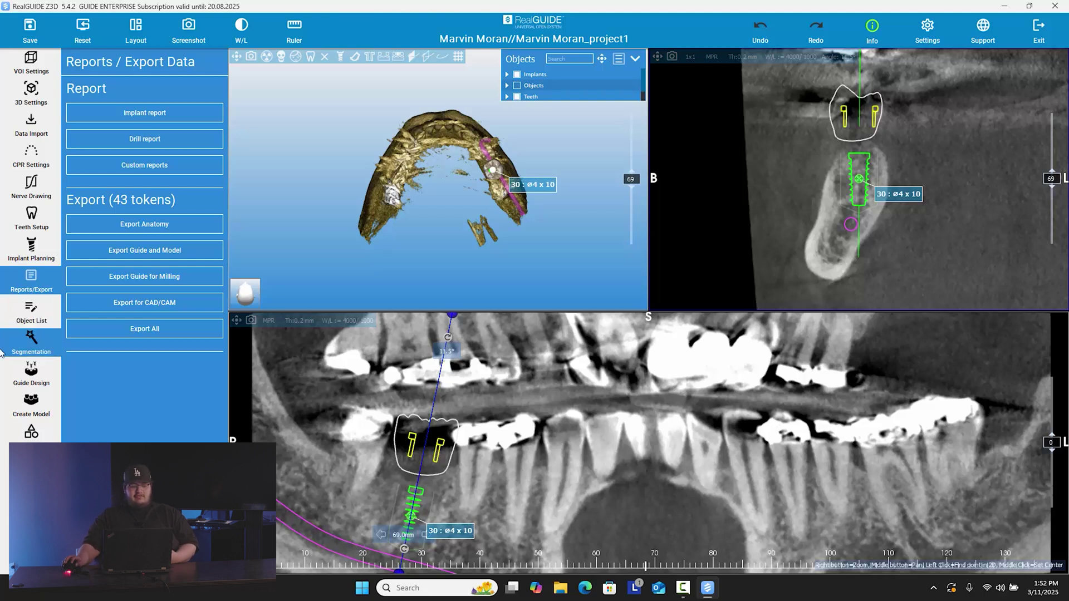
Open the undercut generation stage of Guide Design with Face Scan as the model.
left_click(48, 377)
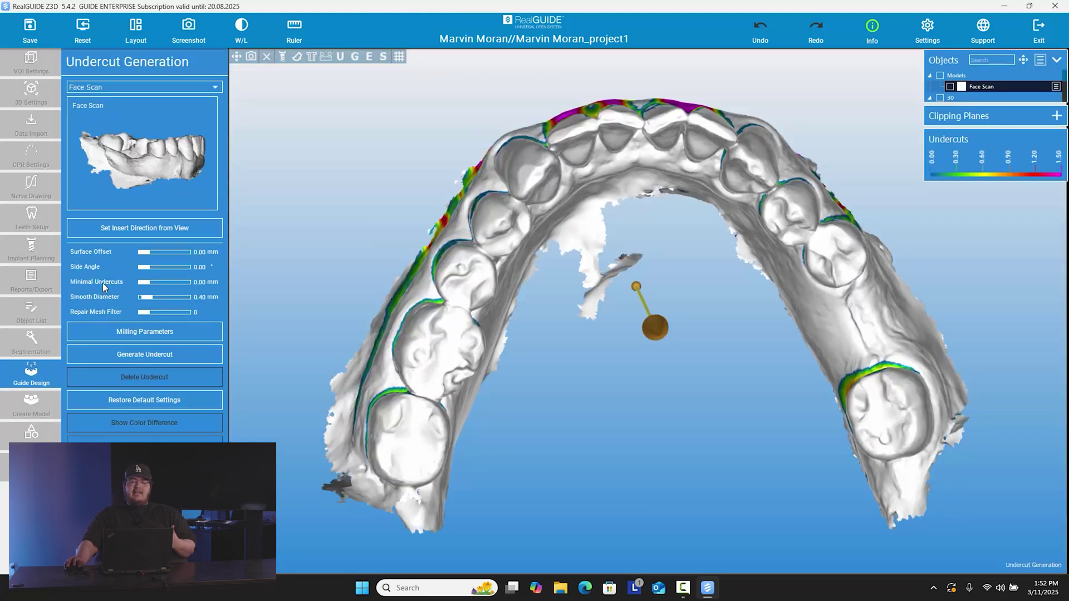
middle_click_drag(857, 350, 752, 366)
left_click_drag(752, 366, 614, 250)
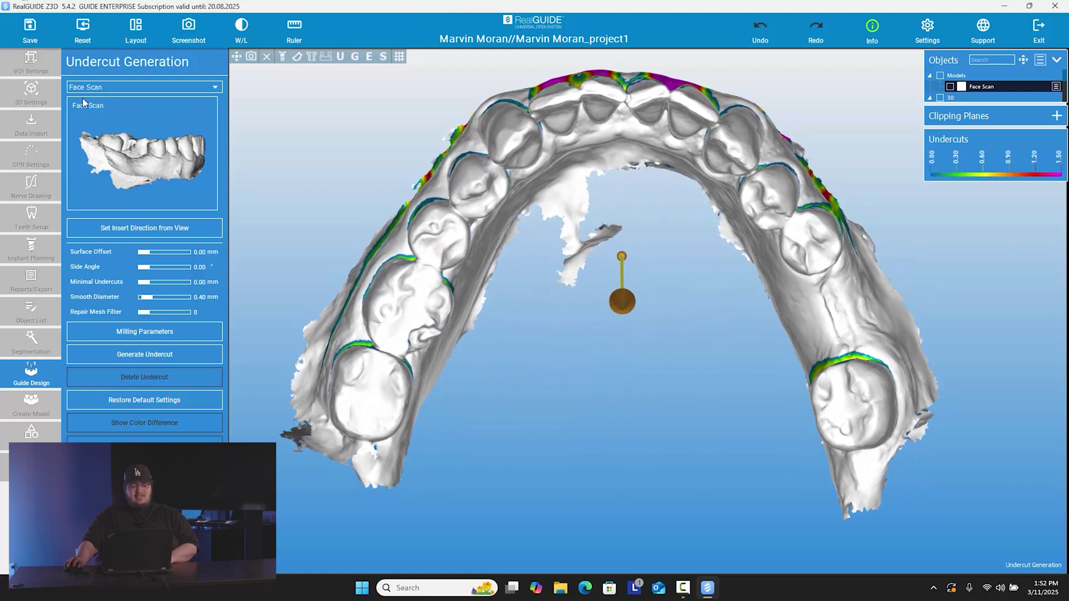
left_click(115, 88)
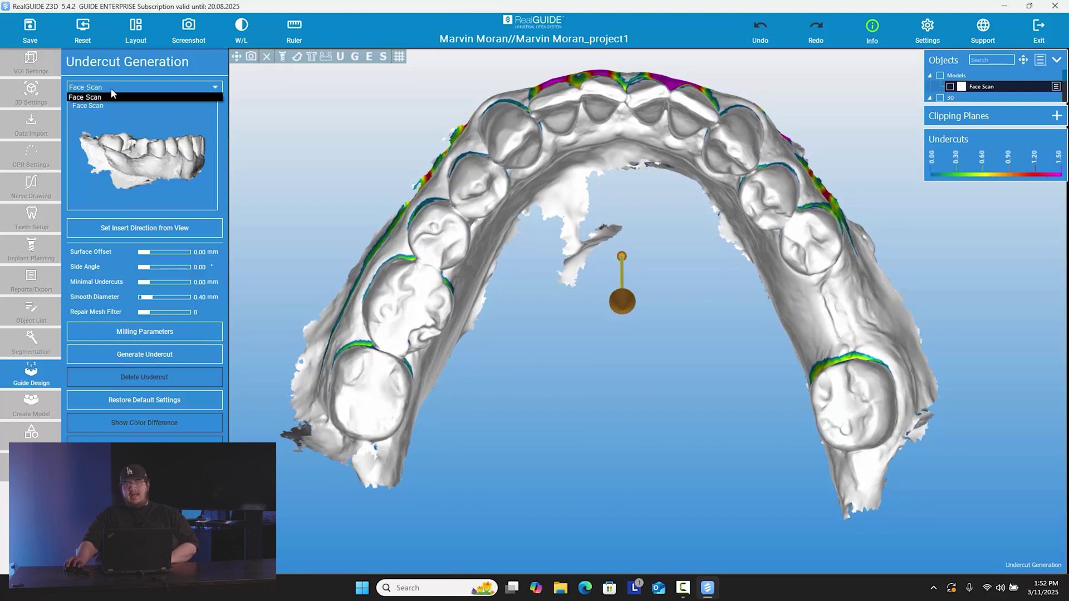
left_click(112, 88)
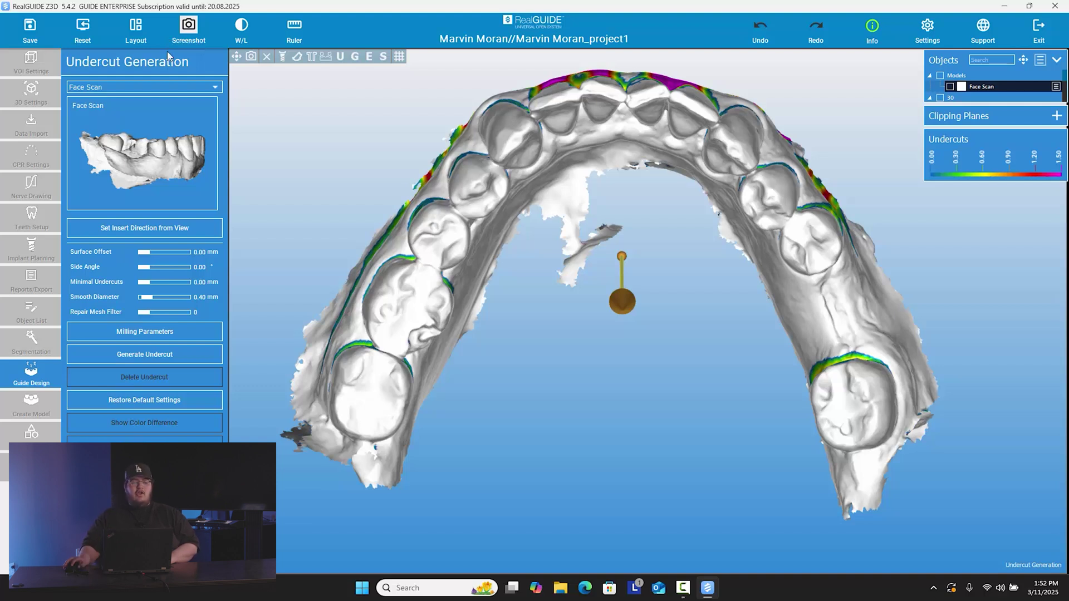
left_click(115, 85)
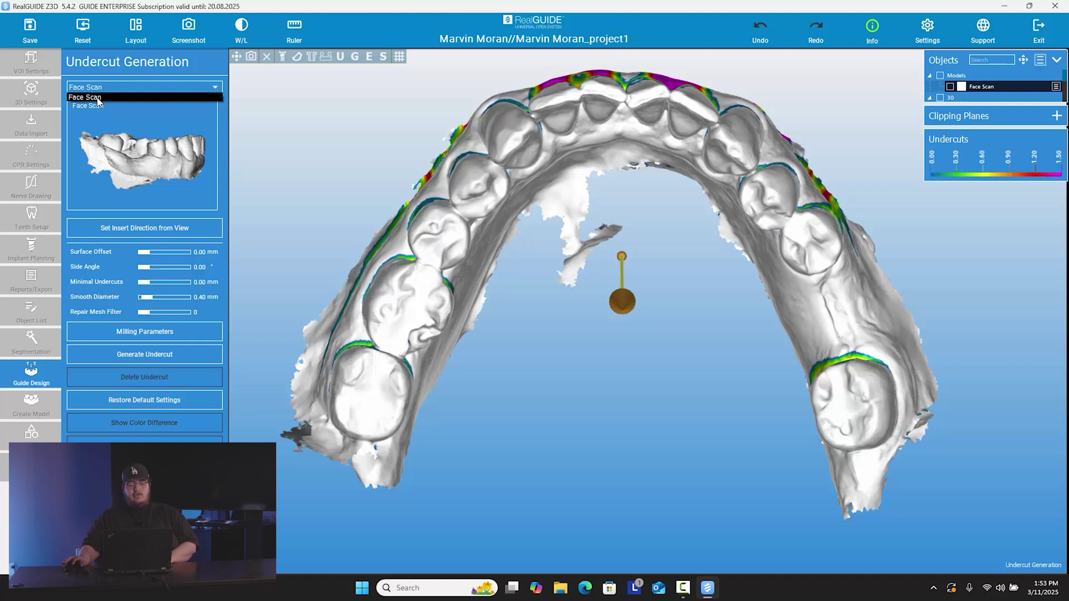
left_click(231, 134)
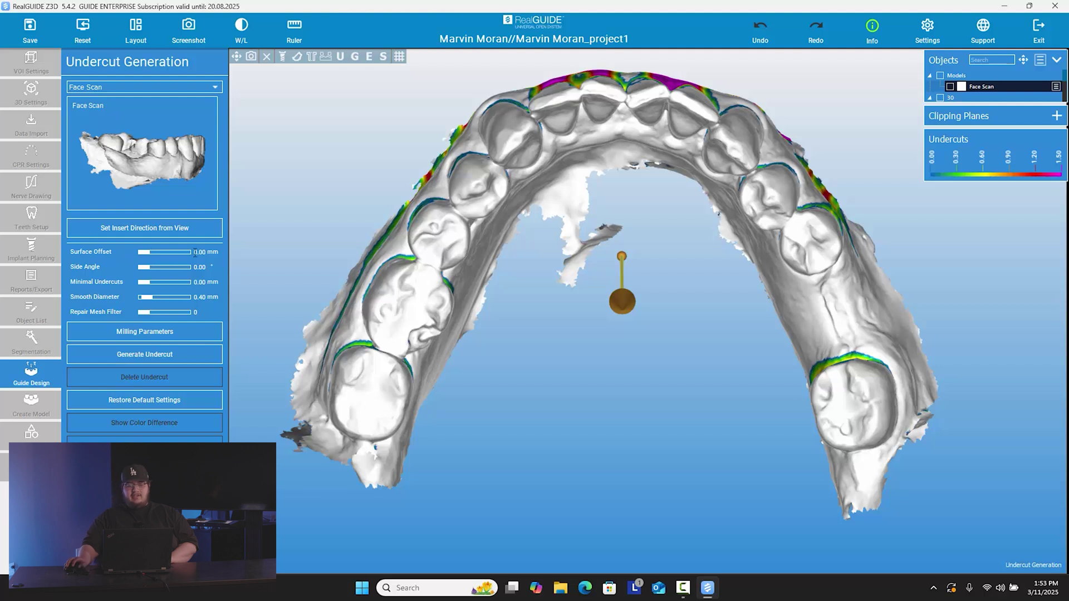
Orient the scan to minimise undercuts, set the insert direction from that view and generate the undercut model.
left_click_drag(491, 224, 519, 247)
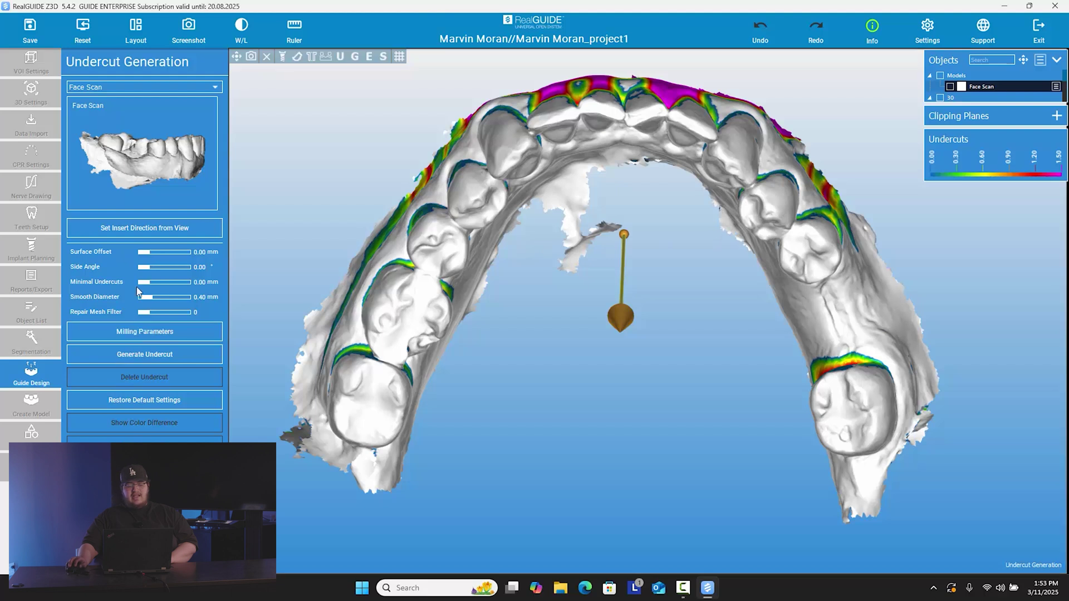
left_click(156, 232)
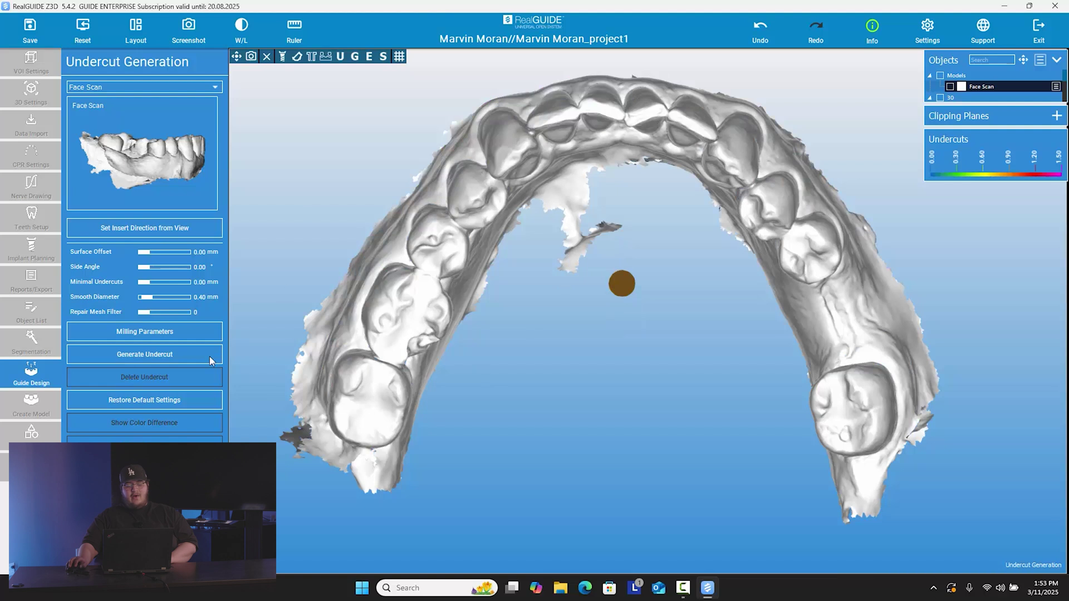
left_click(147, 355)
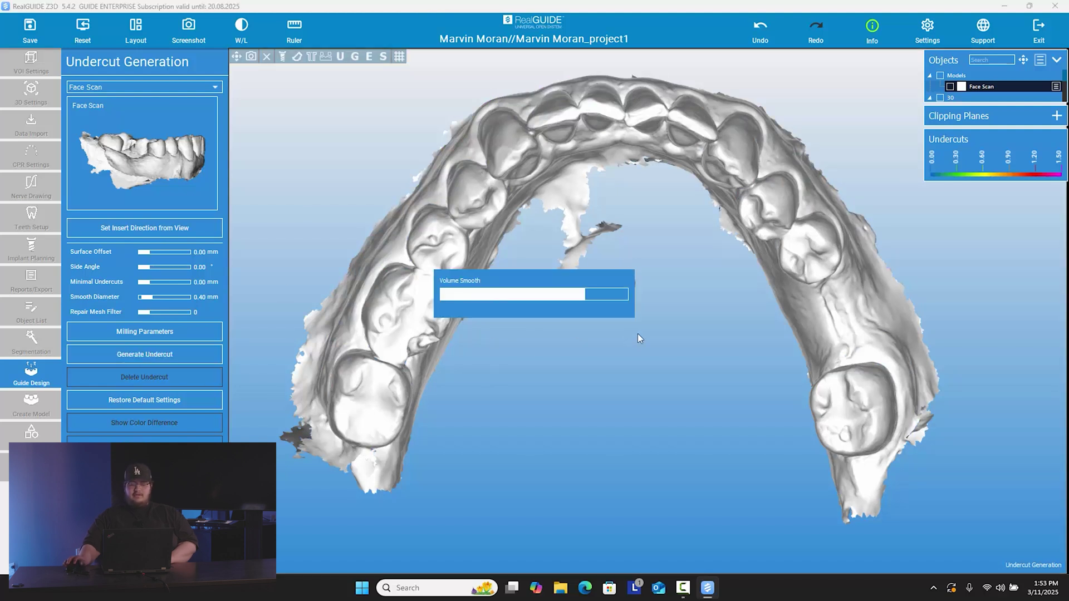
left_click_drag(685, 370, 656, 306)
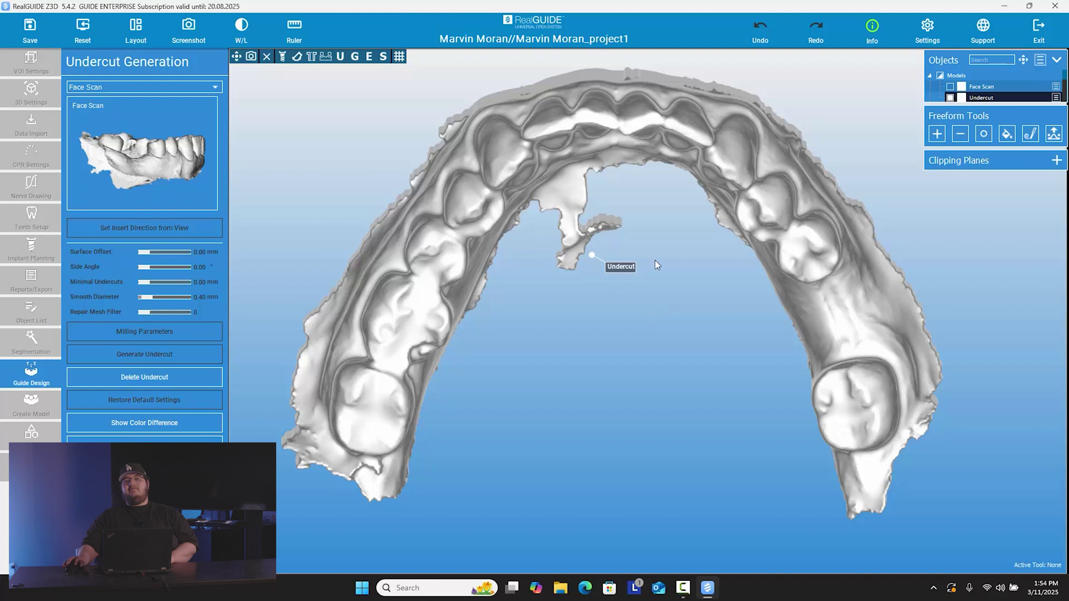
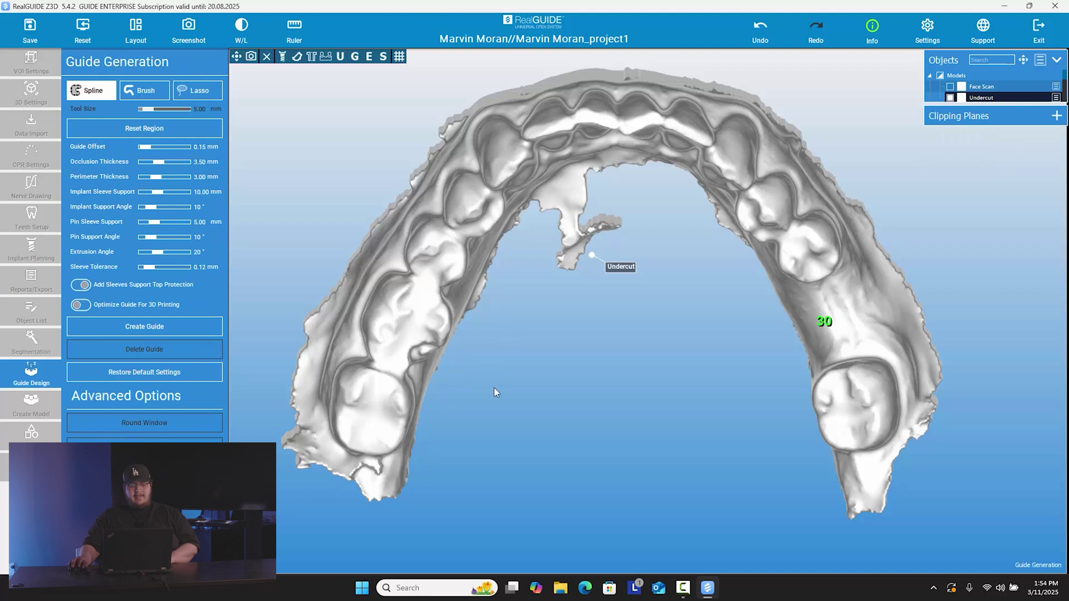
Start the guide outline spline across the molar behind site 30 and run it forward along the lingual side to the premolars.
left_click_drag(493, 419, 418, 250)
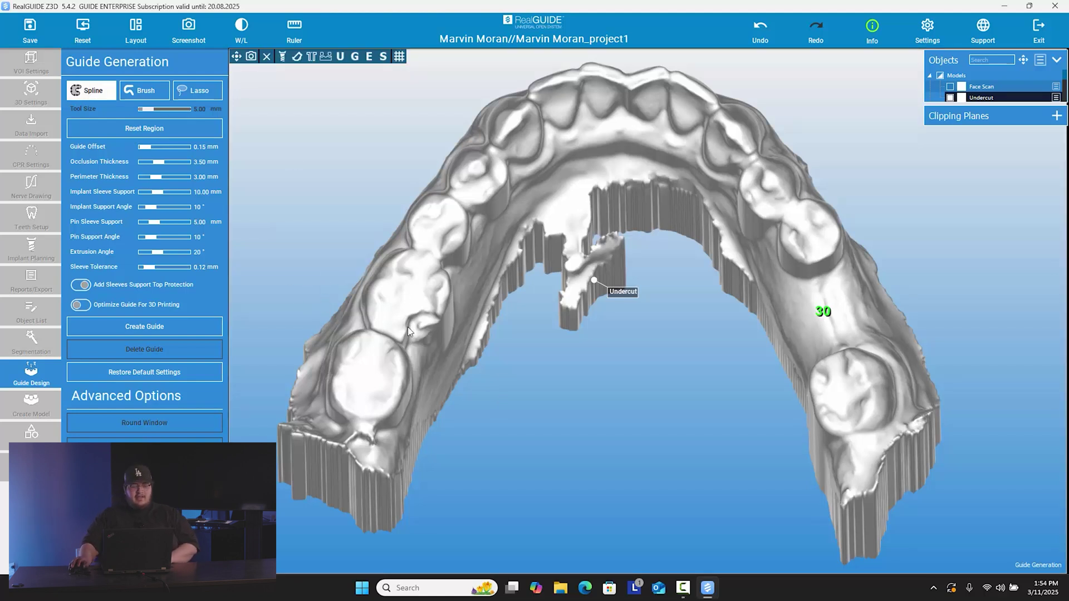
left_click_drag(718, 375, 856, 388)
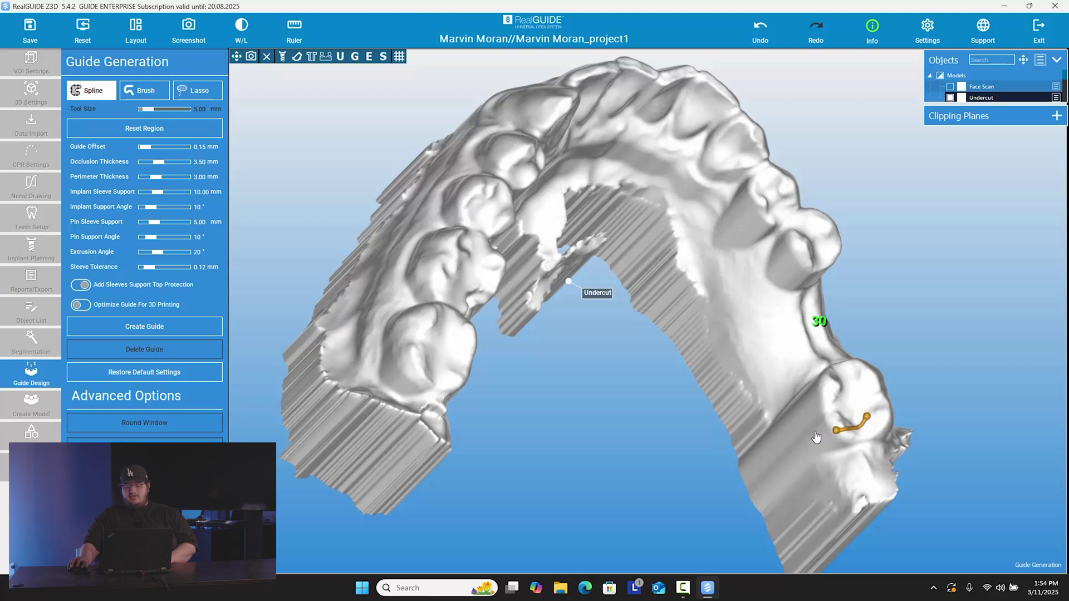
left_click(781, 382)
left_click(754, 307)
left_click(724, 257)
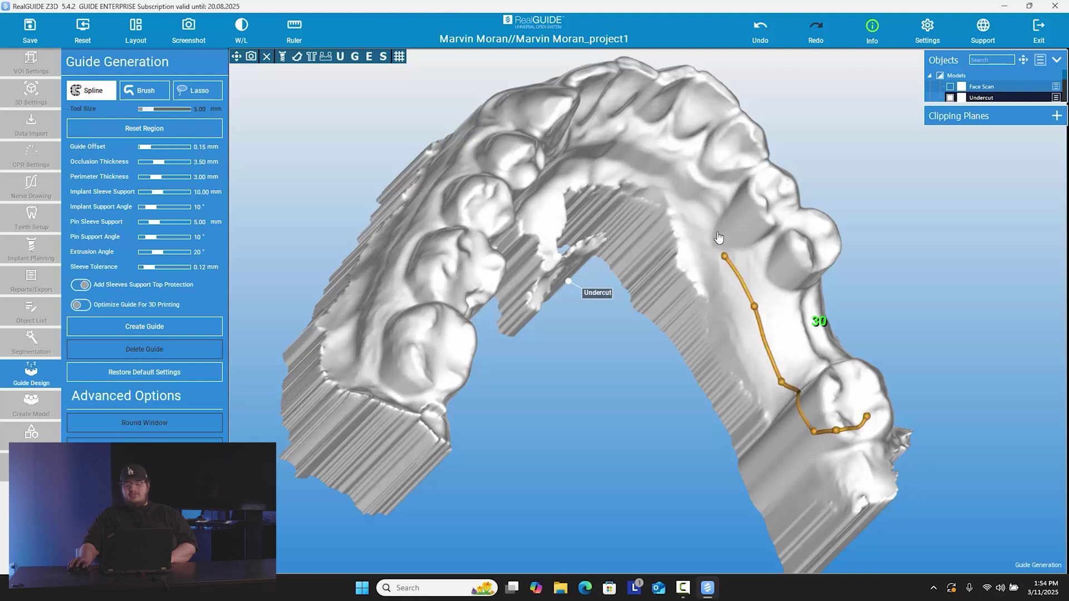
Continue the spline along the lingual gum to the midline, over the incisors and onto the front gum surface.
left_click_drag(632, 406, 638, 162)
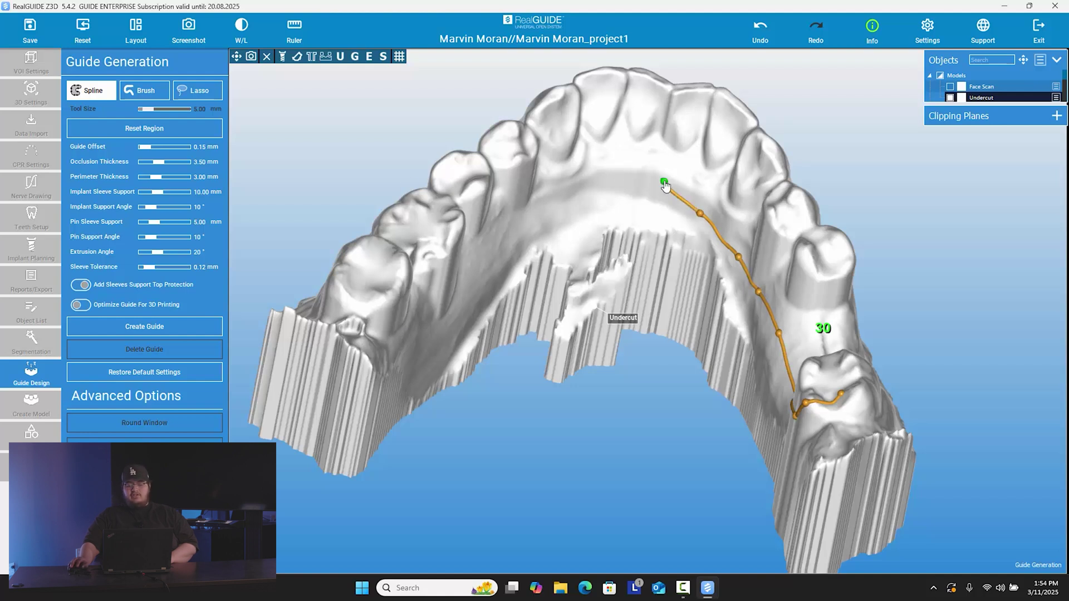
left_click_drag(667, 59, 623, 255)
left_click(645, 113)
left_click_drag(837, 128, 613, 191)
left_click(610, 187)
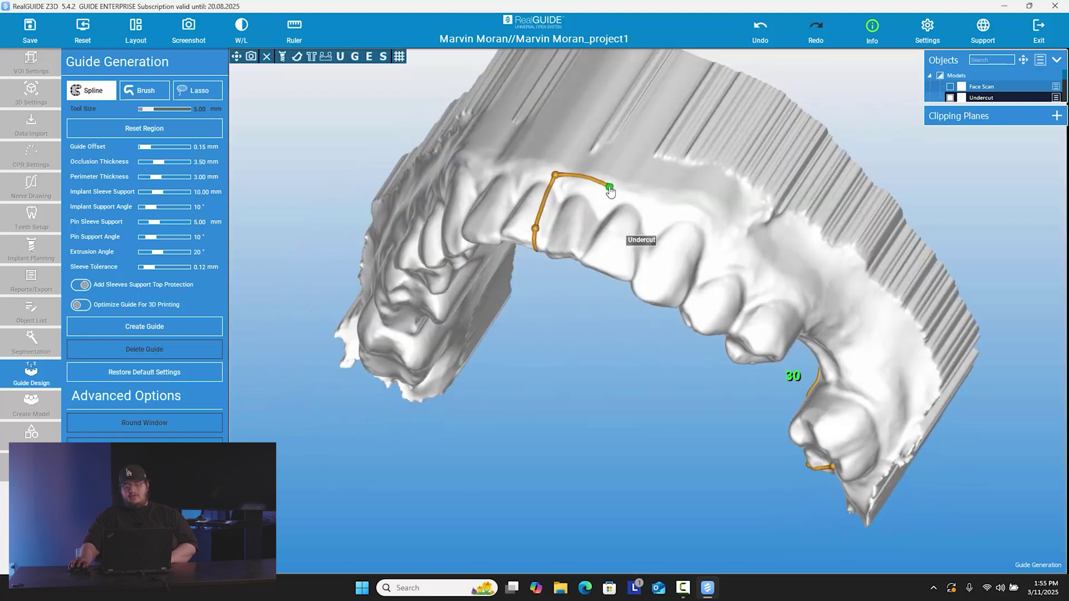
Run the spline back along the buccal gum past site 30 and close the outline at the rear molar.
left_click(711, 227)
left_click(795, 286)
left_click(859, 338)
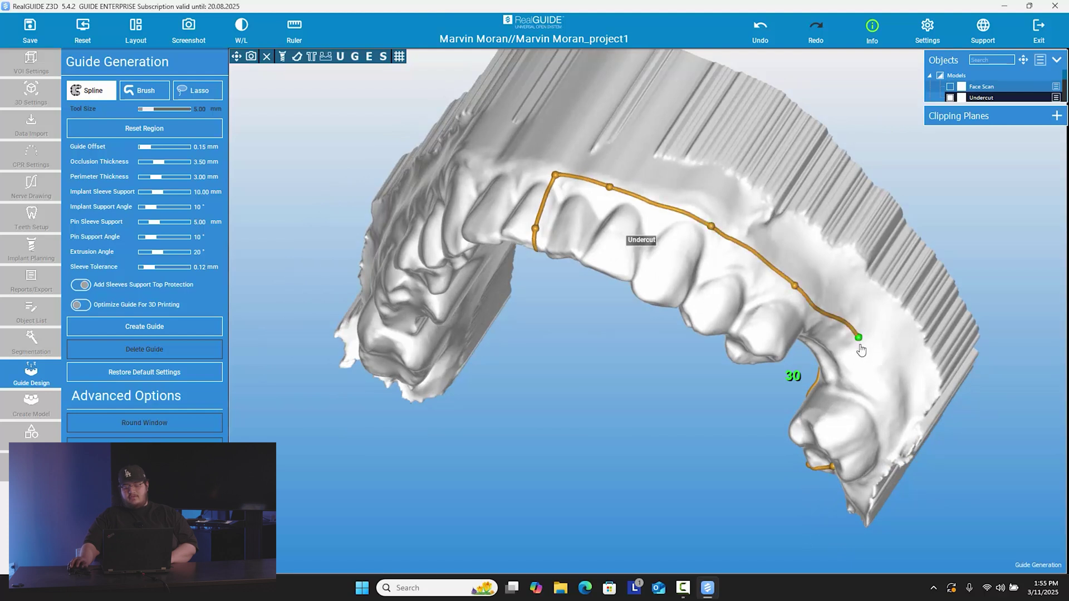
left_click_drag(755, 452, 935, 297)
left_click(838, 348)
left_click(820, 362)
Refine the spline's control points along the lingual side of the rear molar, adding and repositioning points below the tooth.
scroll(936, 297, "up", 5)
left_click_drag(814, 325, 775, 365)
left_click_drag(553, 410, 867, 310)
scroll(668, 250, "down", 4)
scroll(866, 310, "up", 5)
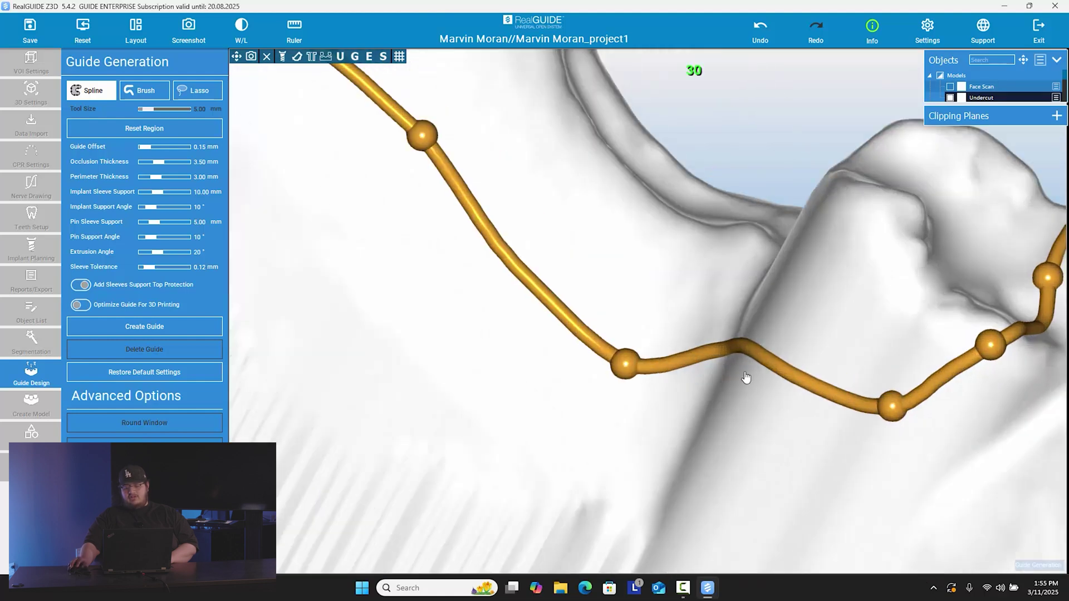
left_click_drag(626, 364, 628, 378)
scroll(729, 365, "down", 3)
left_click_drag(729, 365, 757, 255)
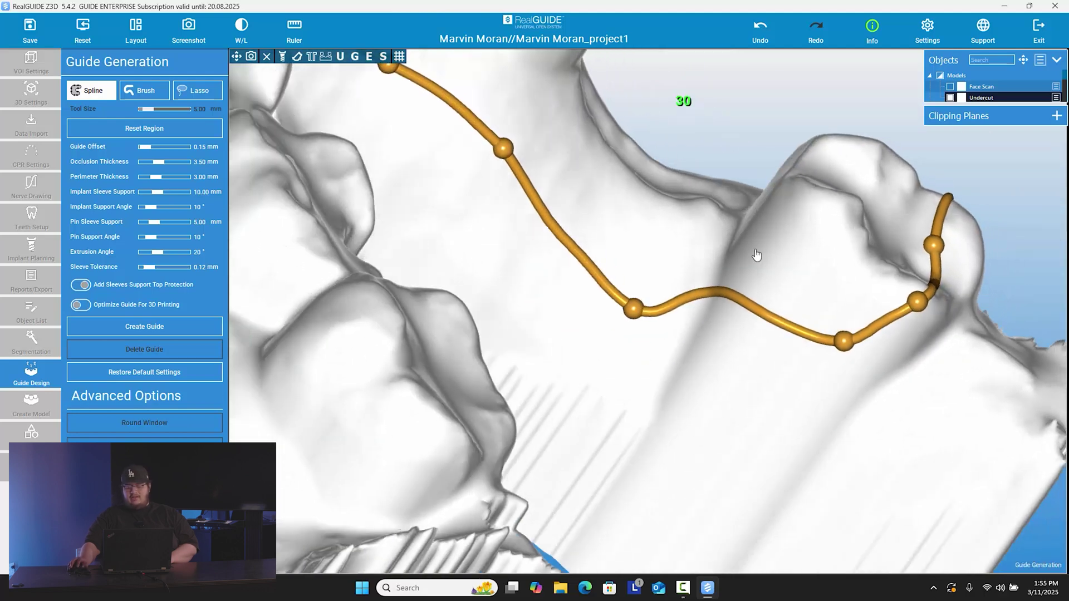
left_click(723, 294)
left_click_drag(724, 297, 794, 408)
left_click(787, 368)
left_click_drag(842, 347, 658, 375)
Check the closed outline around the arch and create the surgical guide from it.
left_click_drag(825, 165, 264, 197)
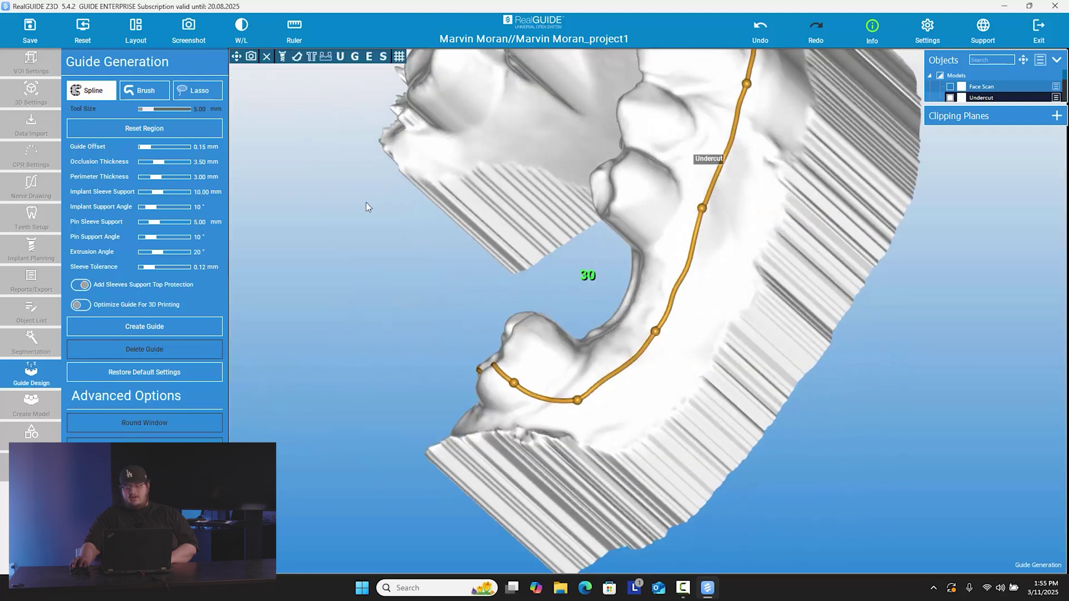
left_click_drag(390, 181, 554, 325)
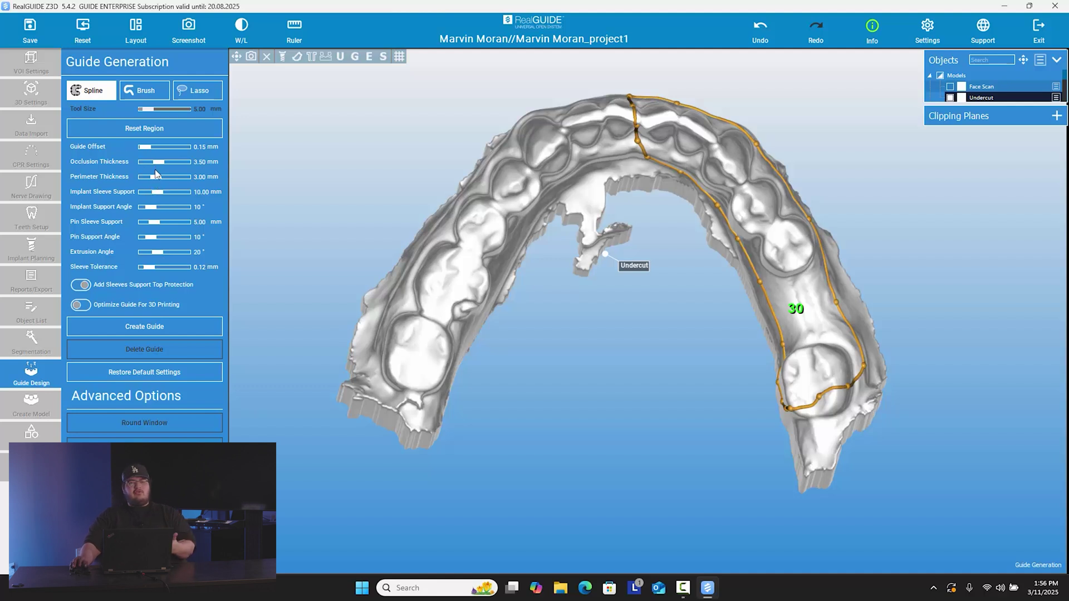
left_click(146, 332)
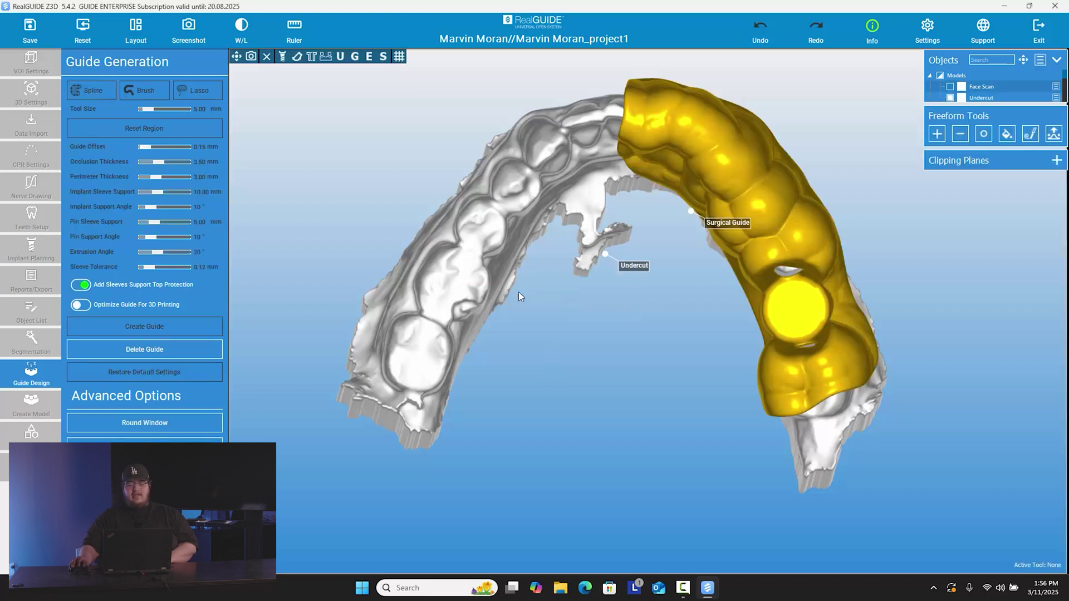
left_click_drag(621, 379, 724, 334)
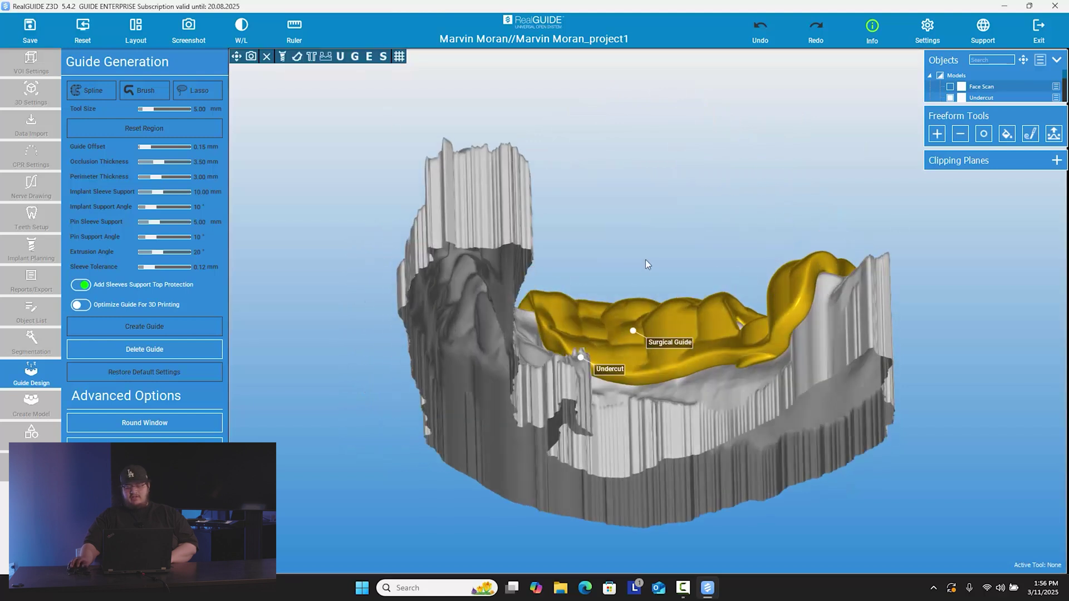
Hide the Undercut model and turn the surgical guide to expose its inner surface near the rear molar.
left_click(951, 98)
left_click_drag(886, 131, 487, 275)
scroll(778, 334, "up", 3)
left_click_drag(722, 323, 763, 142)
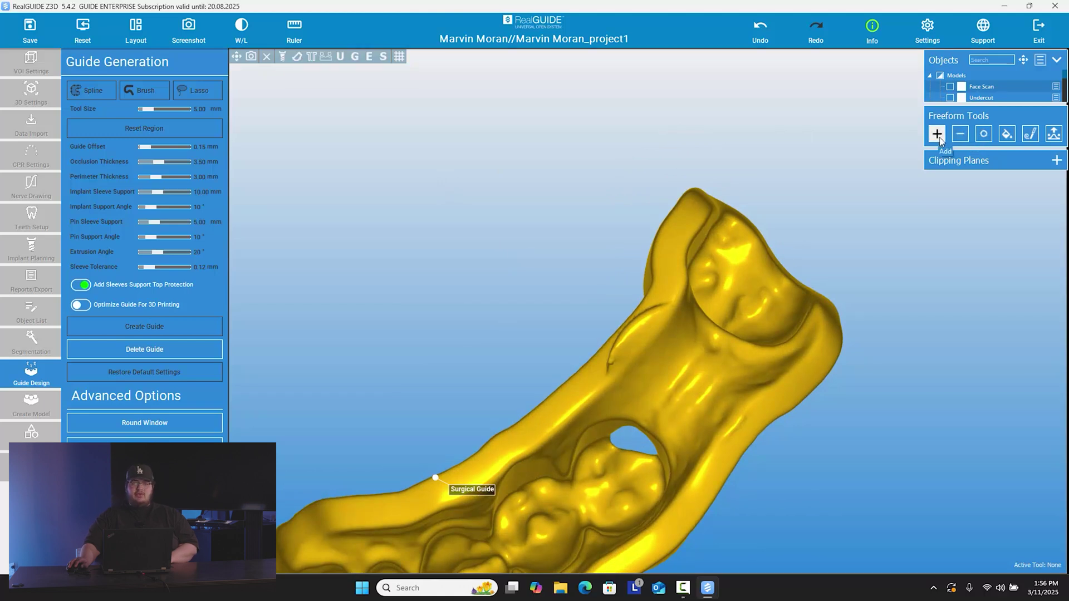
Smooth the sharp crease on the guide's inner edge beside the rear molar with the Smooth tool.
left_click(984, 135)
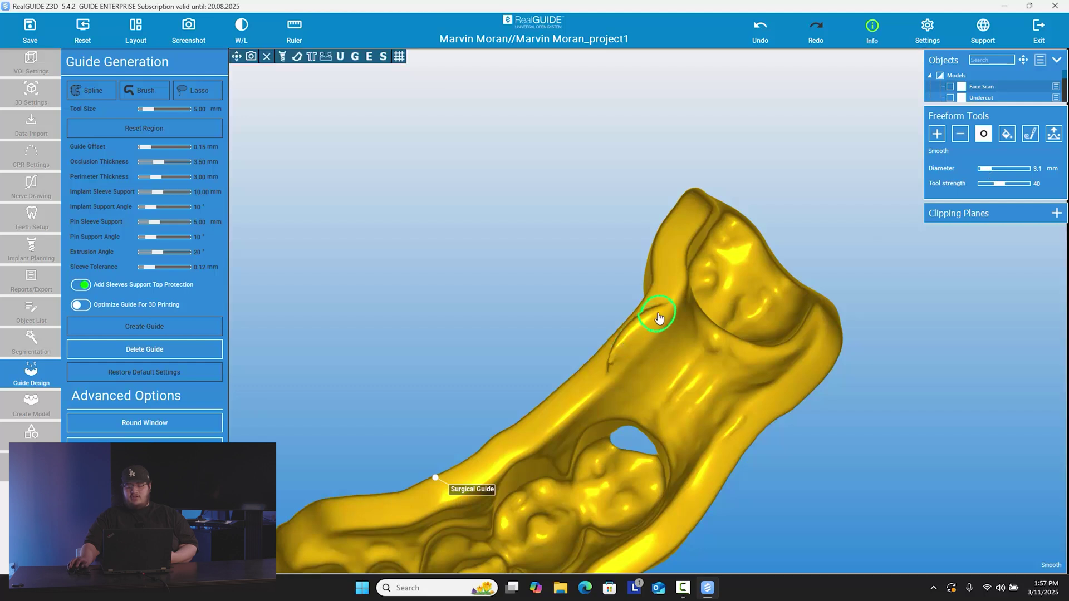
mouse_move(647, 328)
left_mouse_down()
mouse_move(611, 362)
mouse_move(657, 307)
mouse_move(630, 336)
left_mouse_up()
mouse_move(494, 229)
left_mouse_down()
mouse_move(727, 430)
mouse_move(745, 389)
mouse_move(625, 222)
mouse_move(607, 127)
left_mouse_up()
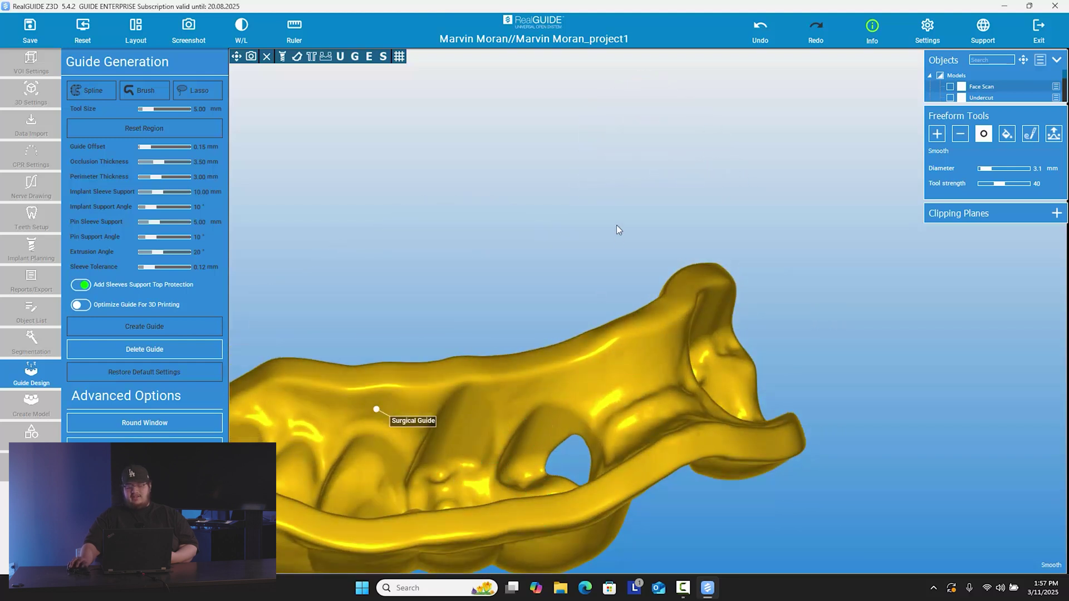
left_click_drag(589, 301, 596, 339)
mouse_move(663, 303)
left_mouse_down()
mouse_move(586, 322)
mouse_move(591, 515)
mouse_move(687, 366)
mouse_move(713, 433)
left_mouse_up()
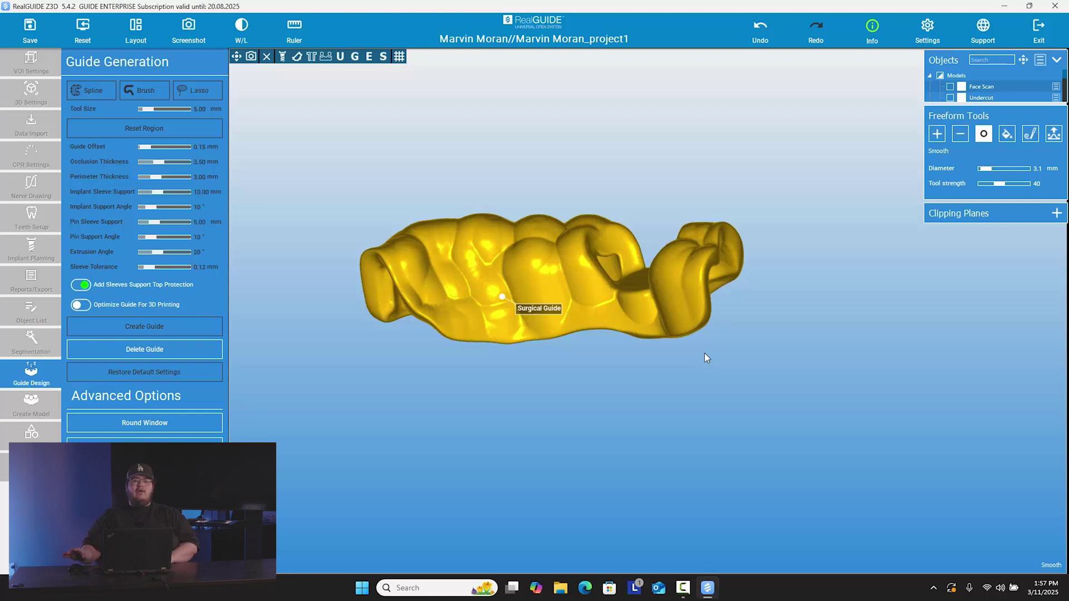
Show the Undercut model under the guide again and activate the Round Window tool facing the buccal side.
left_click_drag(619, 427, 486, 513)
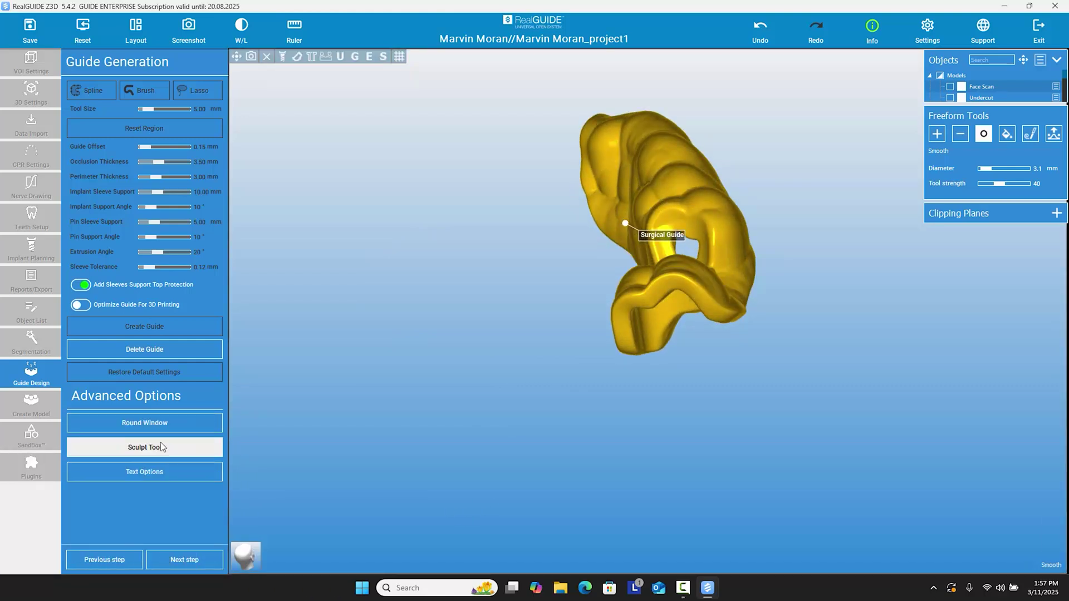
left_click_drag(256, 462, 696, 257)
left_click(951, 98)
left_click_drag(912, 390, 537, 476)
left_click_drag(613, 422, 586, 387)
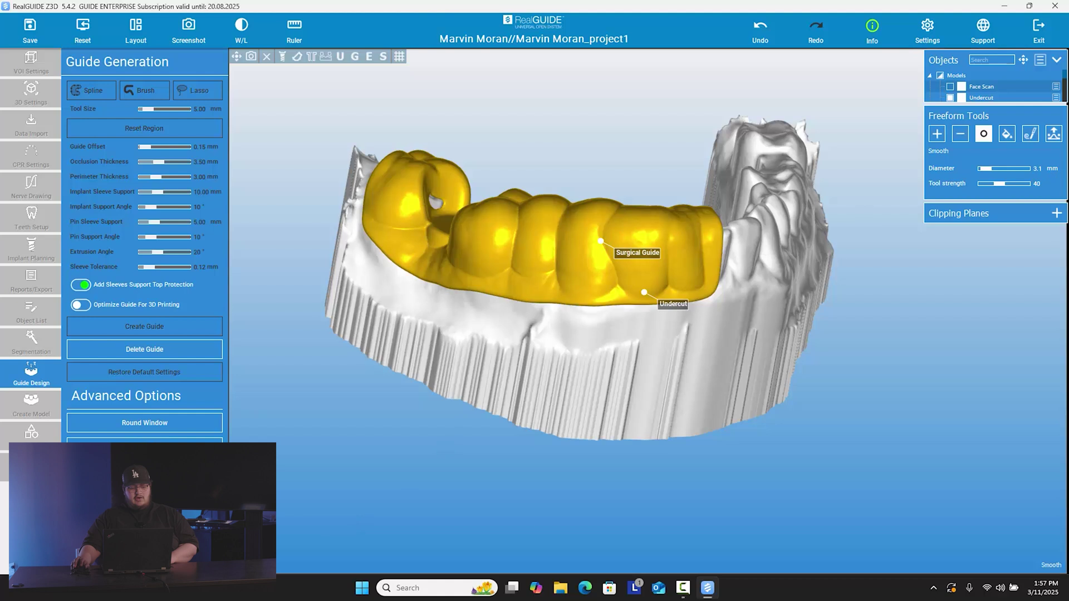
left_click(144, 423)
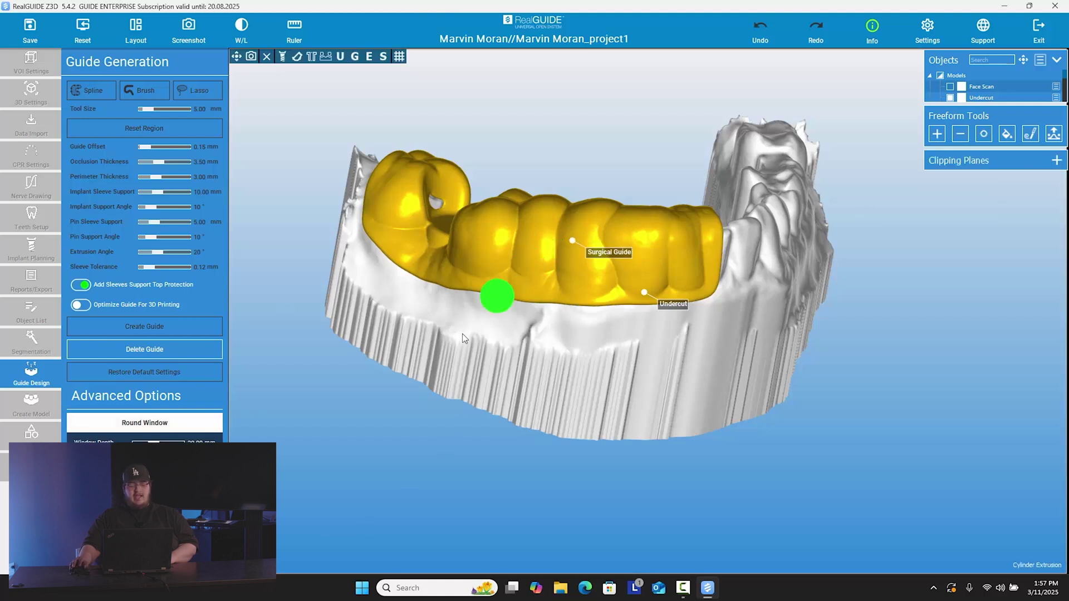
left_click_drag(543, 484, 608, 301)
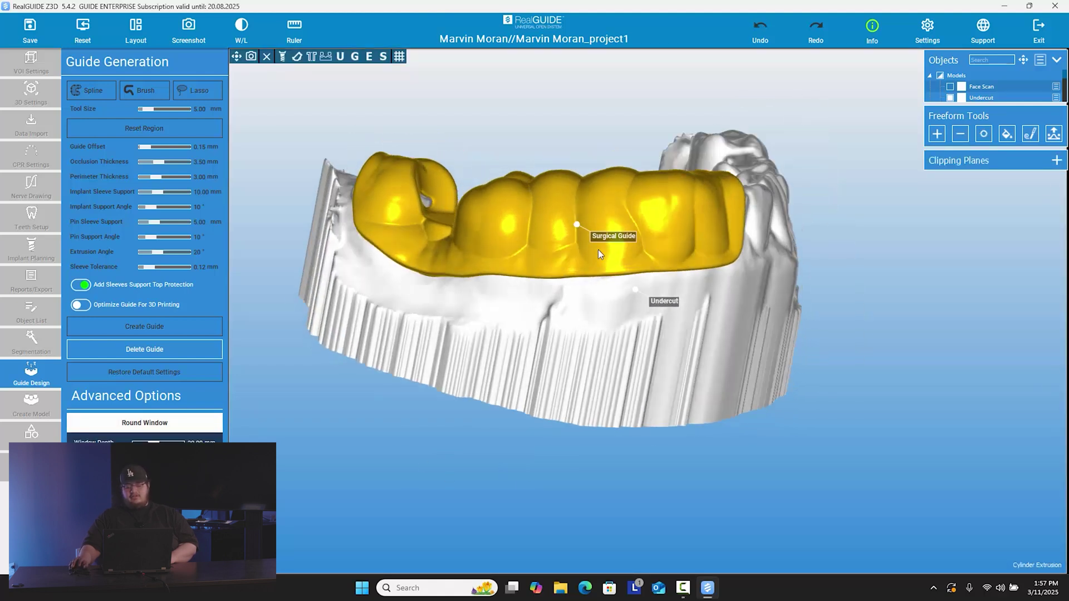
left_click(596, 200)
left_click_drag(500, 453, 504, 423)
key("ctrl+z")
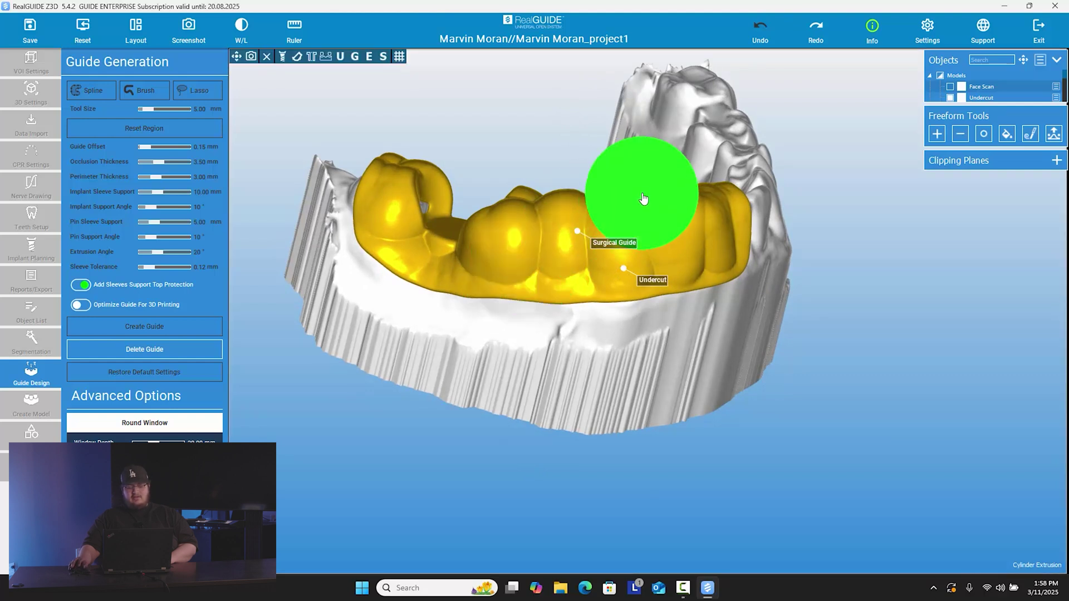
Cut a round inspection window through the buccal-occlusal edge of the guide over the canine and adjacent premolar.
left_click(598, 208)
left_click_drag(599, 207, 625, 186)
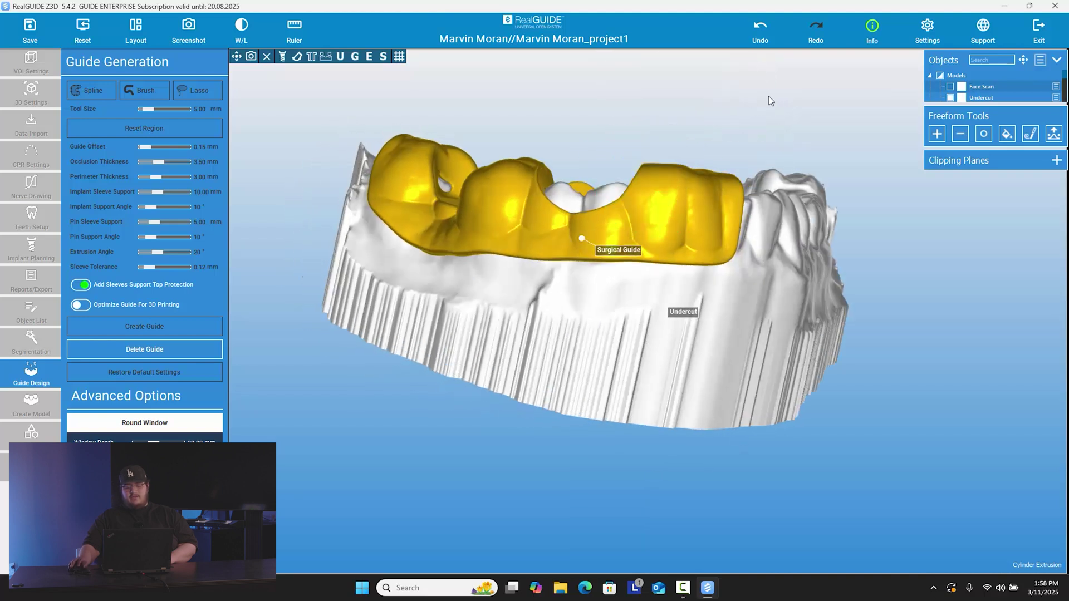
Examine the round inspection window and the surrounding guide from the buccal, front and occlusal sides.
left_click_drag(781, 106, 782, 246)
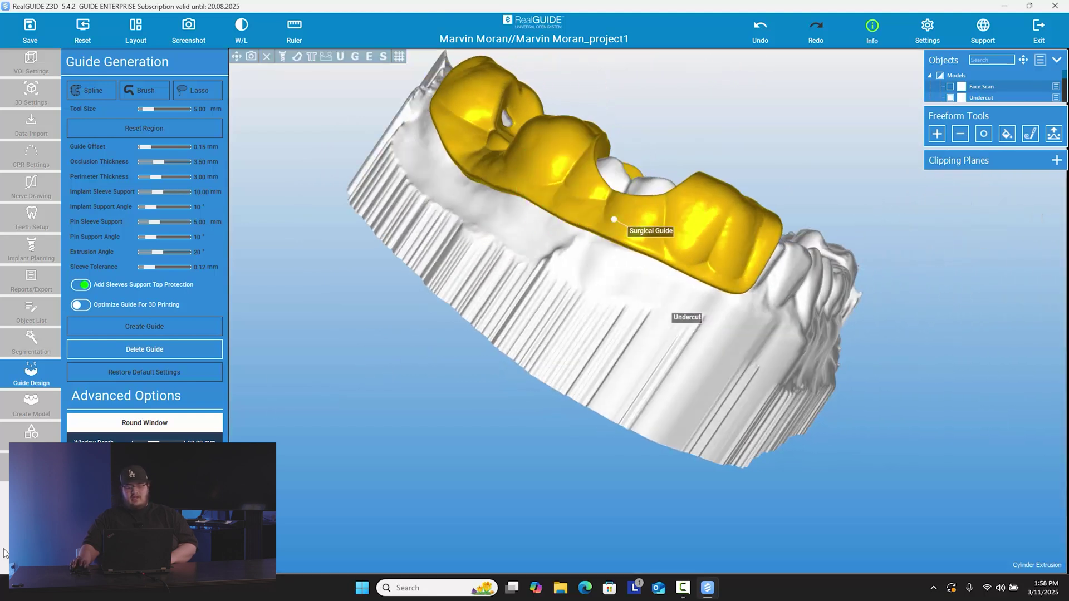
left_click_drag(613, 234, 618, 334)
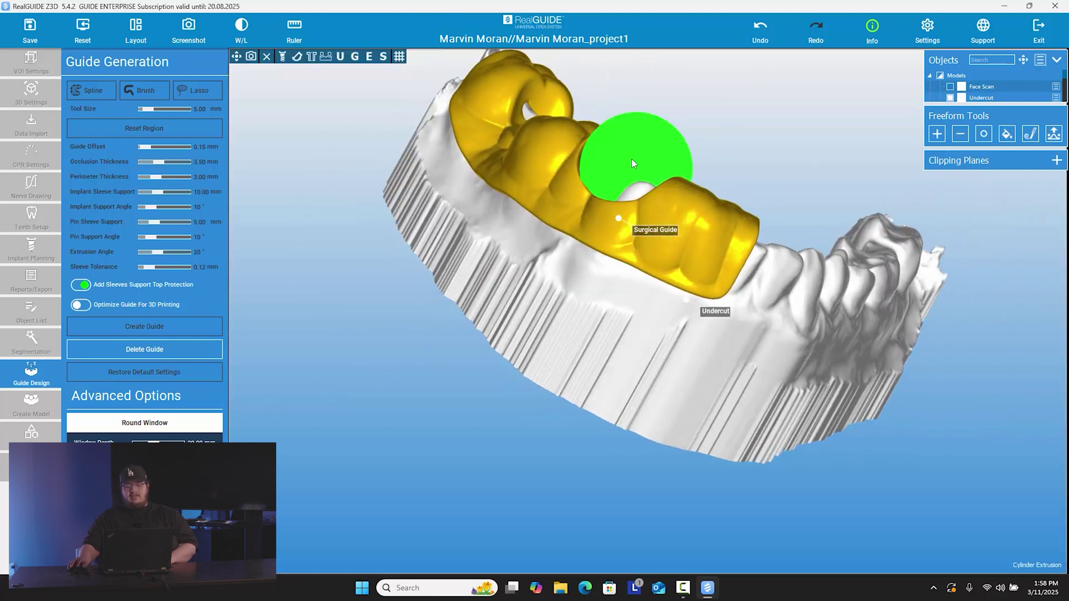
left_click_drag(598, 398, 473, 479)
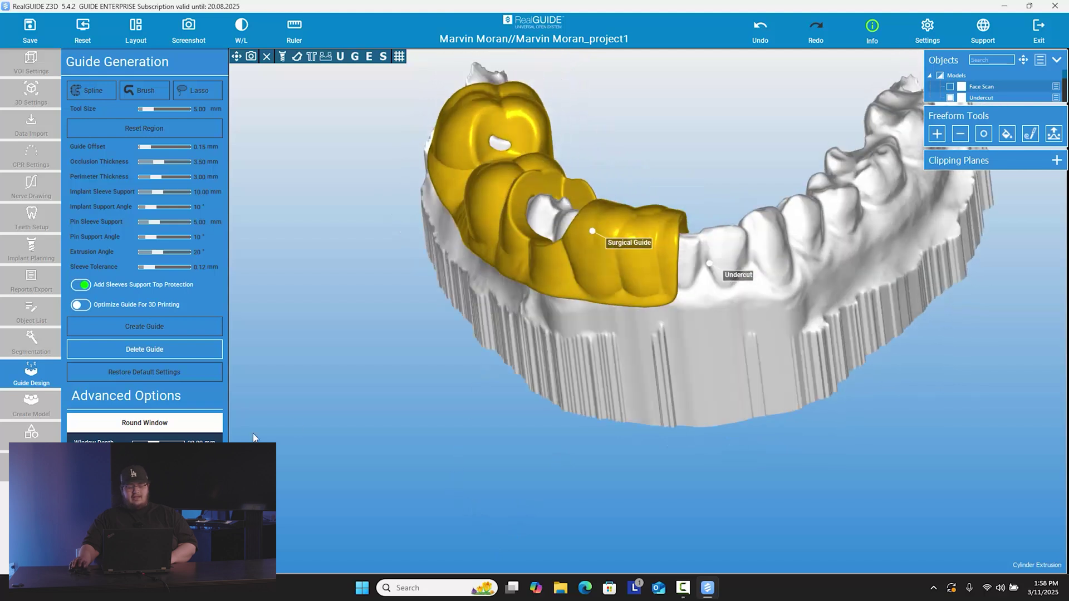
left_click_drag(384, 410, 626, 356)
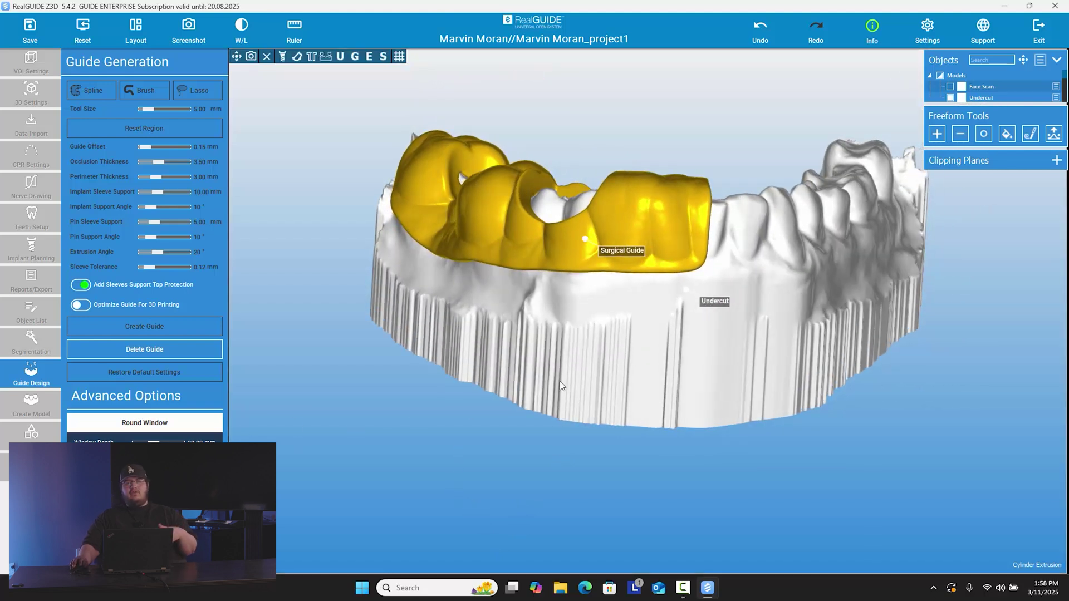
mouse_move(729, 119)
left_mouse_down()
mouse_move(719, 313)
mouse_move(696, 337)
mouse_move(635, 273)
mouse_move(688, 146)
mouse_move(650, 260)
mouse_move(738, 556)
mouse_move(731, 571)
left_mouse_up()
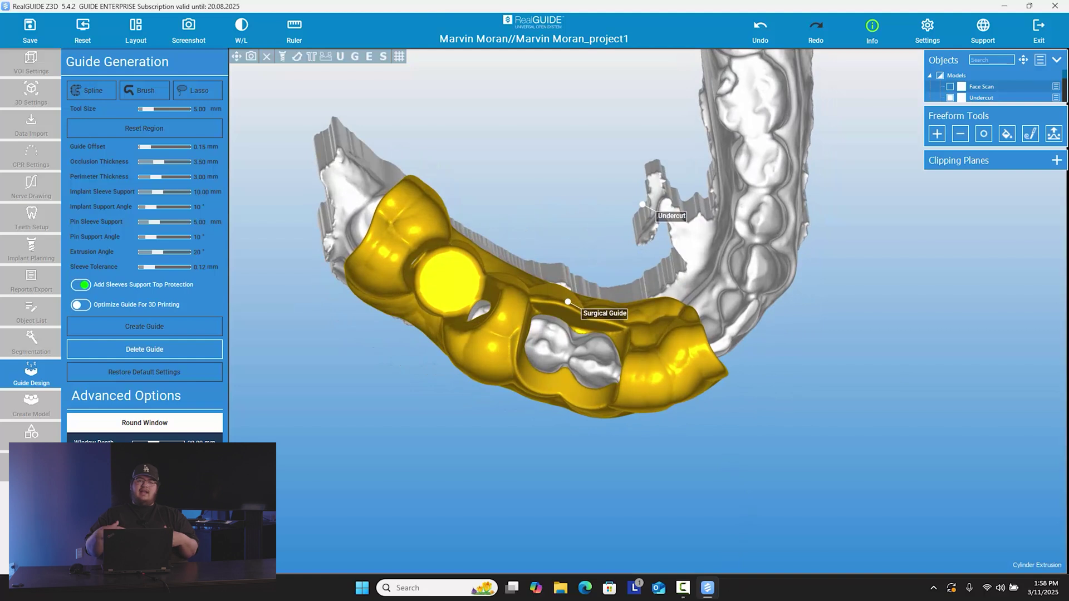
left_click_drag(626, 473, 749, 437)
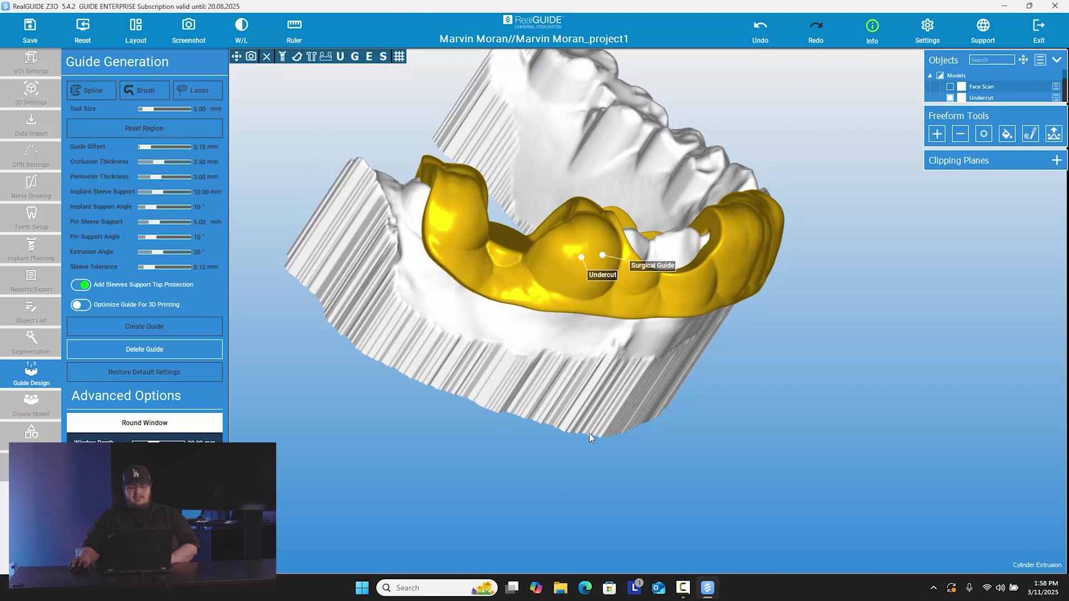
Try the Cut By Area tool with a vertical line down the buccal side of the guide's rear molar section.
left_click(145, 422)
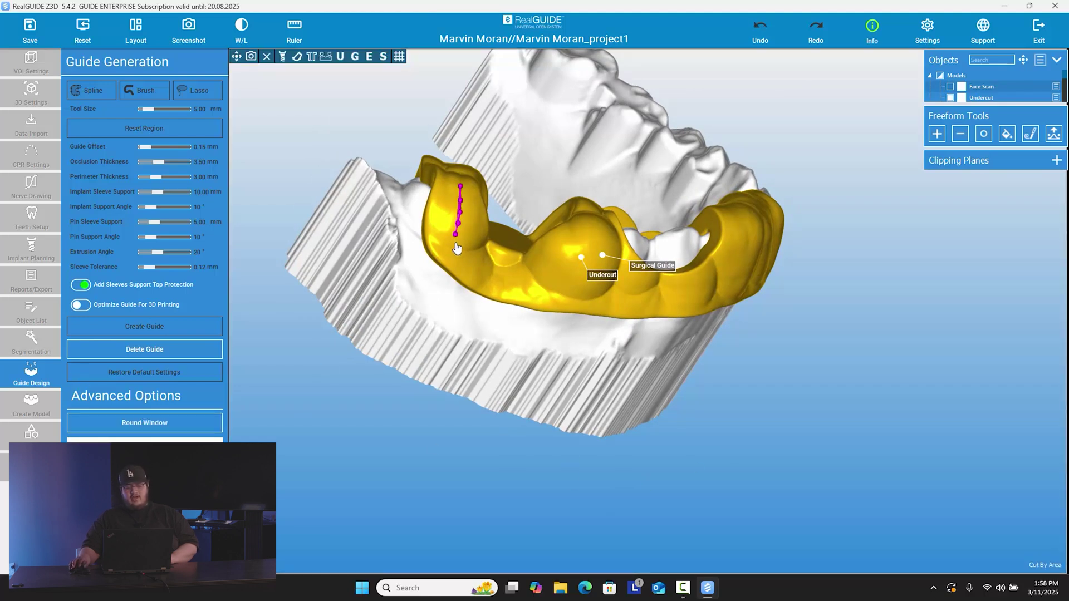
left_click_drag(379, 397, 425, 195)
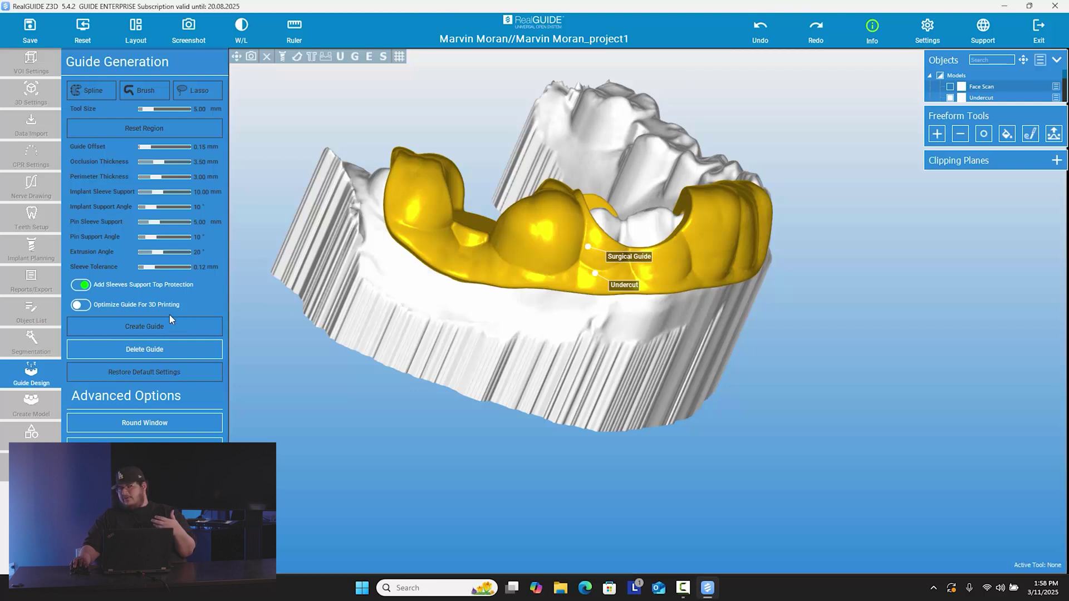
left_click_drag(601, 267, 625, 335)
left_click_drag(640, 464, 607, 534)
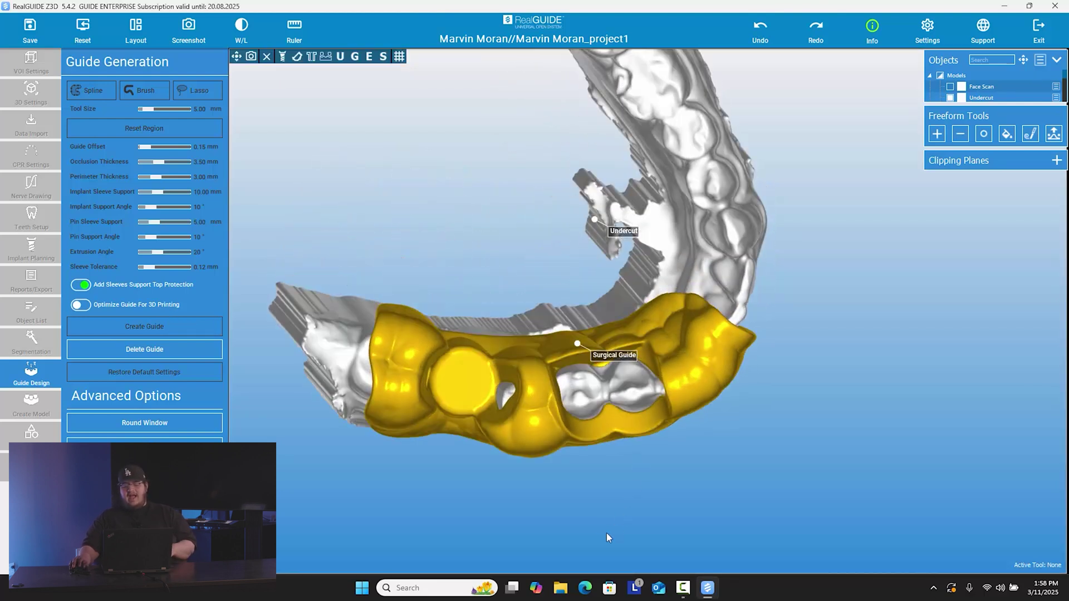
left_click_drag(553, 480, 290, 499)
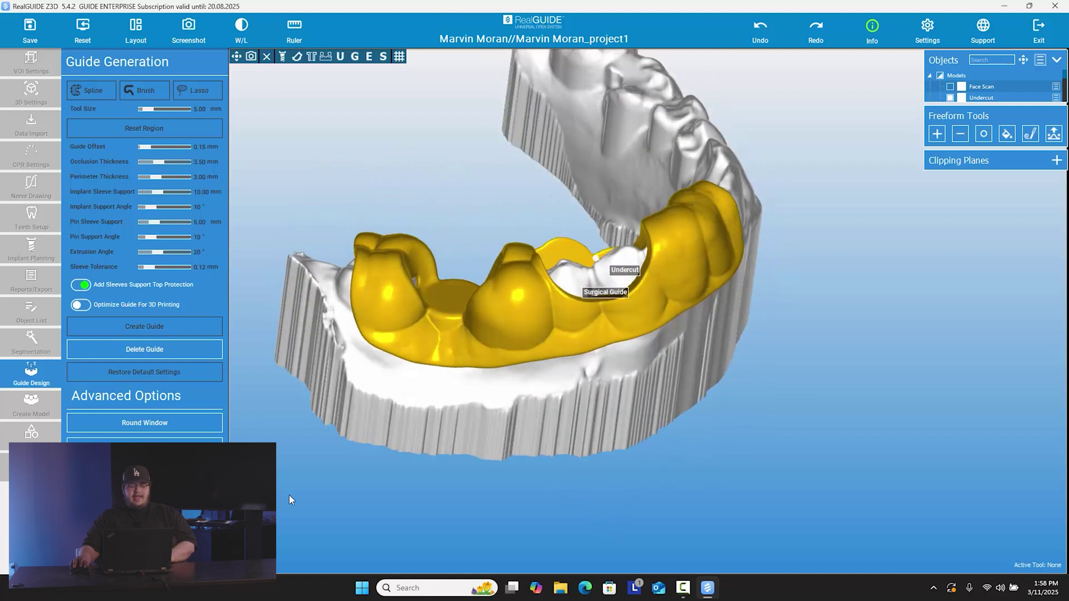
left_click(142, 446)
left_click_drag(501, 279, 558, 197)
left_click(557, 198)
Place the patient's name as text on the guide's buccal face below the round window and engrave it into the guide.
left_click_drag(933, 420, 501, 245)
left_click(577, 241)
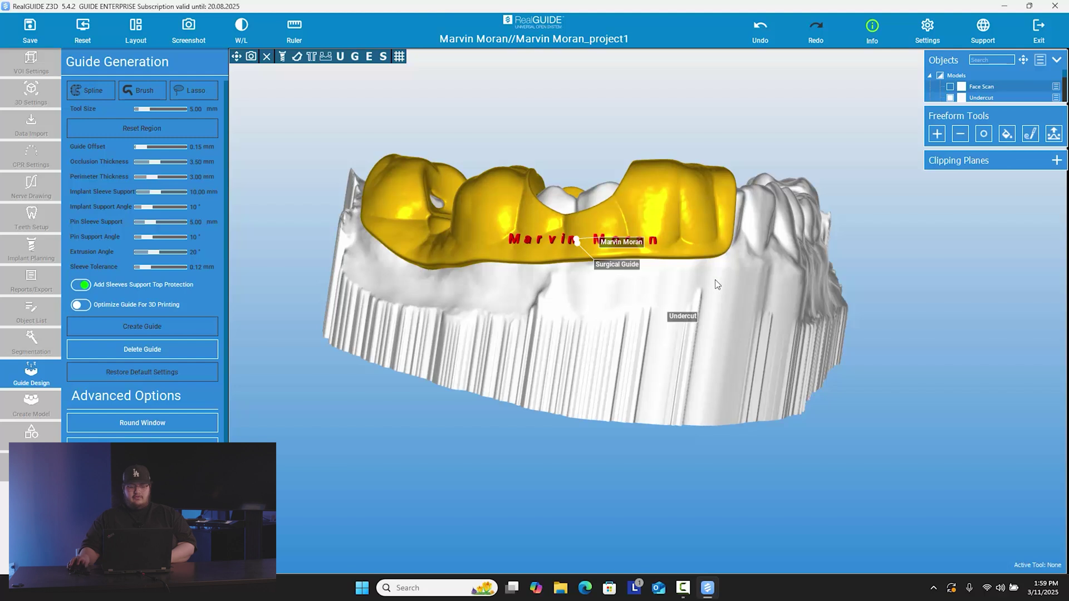
scroll(720, 277, "down", 2)
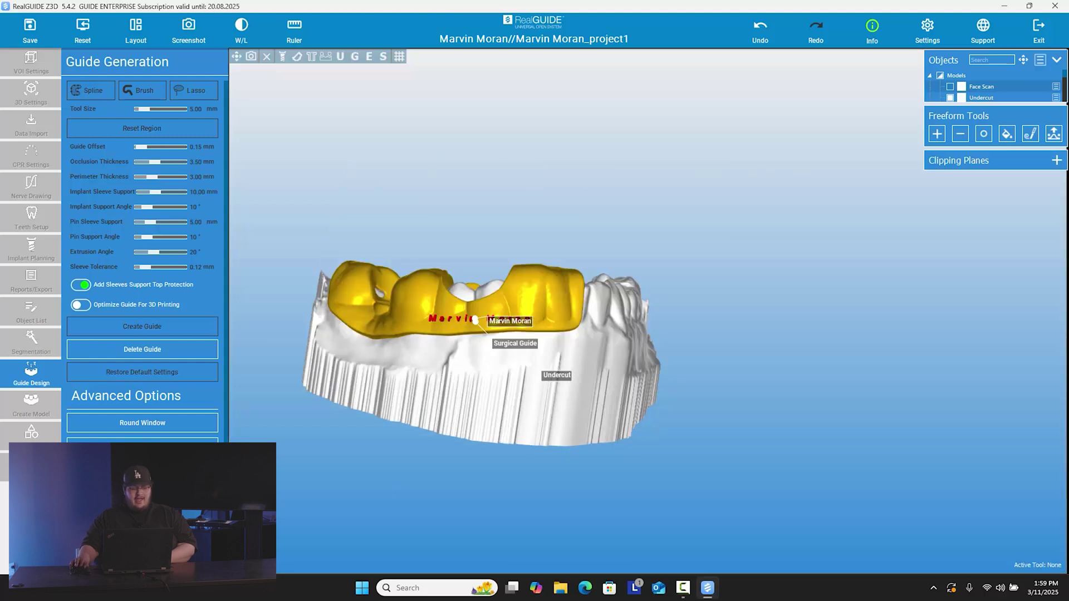
scroll(123, 401, "down", 2)
left_click(123, 401)
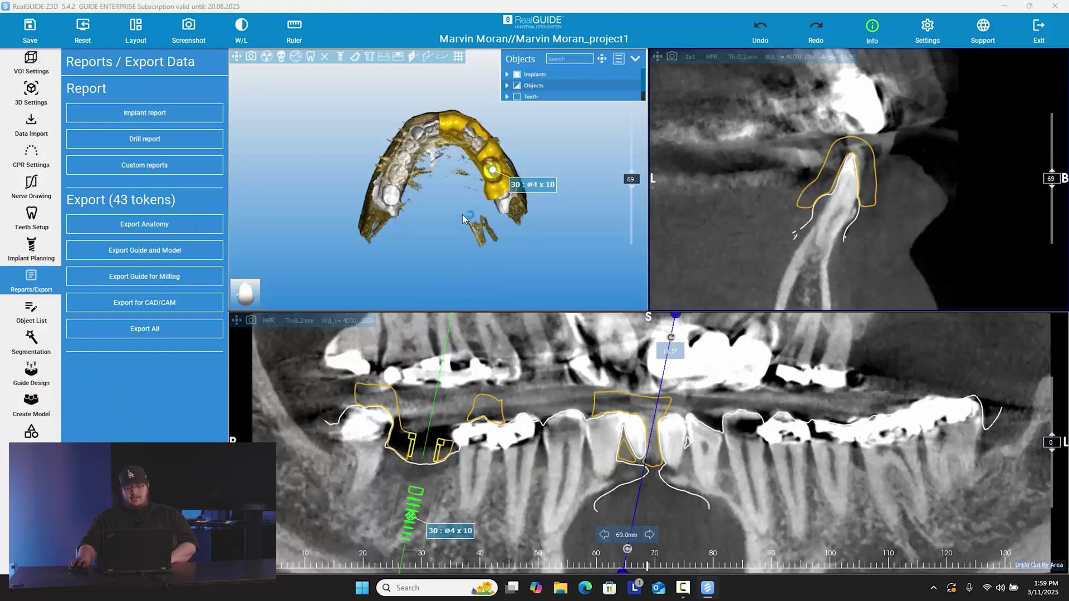
Maximize the 3D view in Reports/Export and expand the Objects group in an enlarged object list.
left_click(237, 57)
left_click_drag(773, 285, 939, 64)
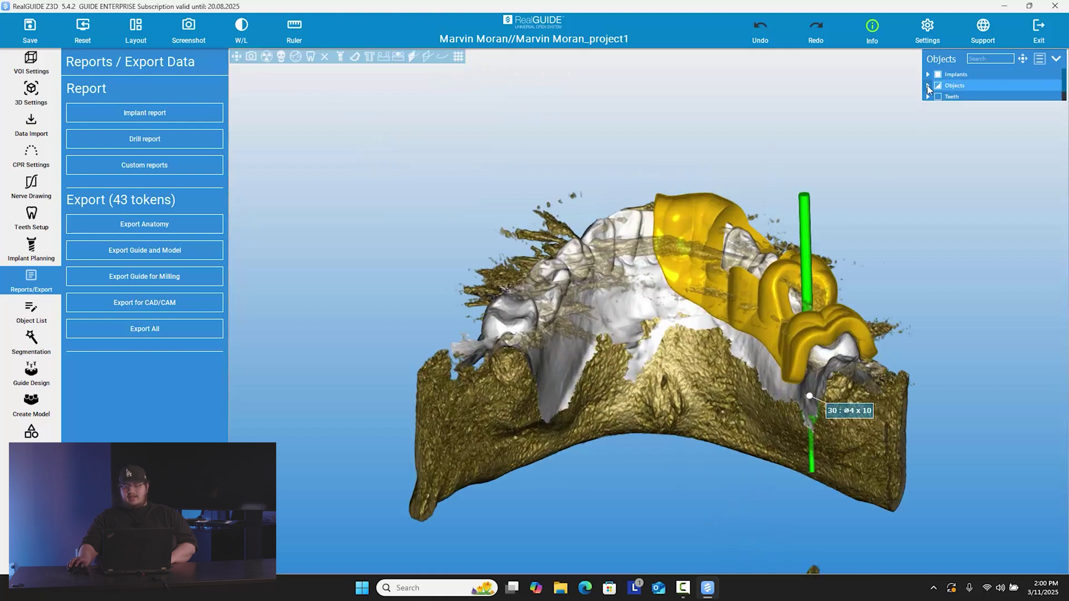
left_click(929, 86)
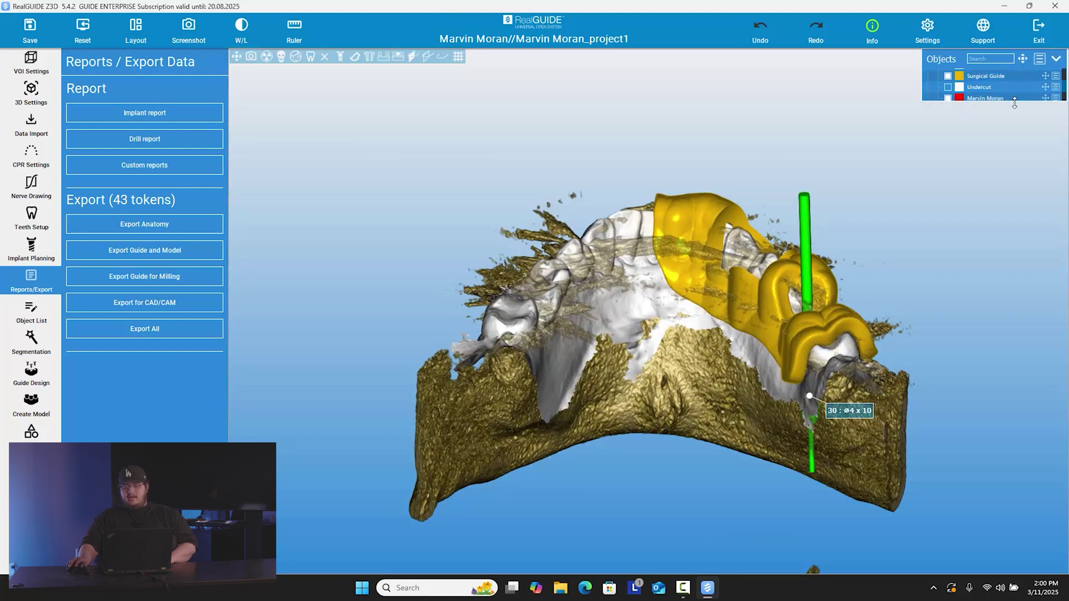
left_click_drag(1011, 103, 1008, 218)
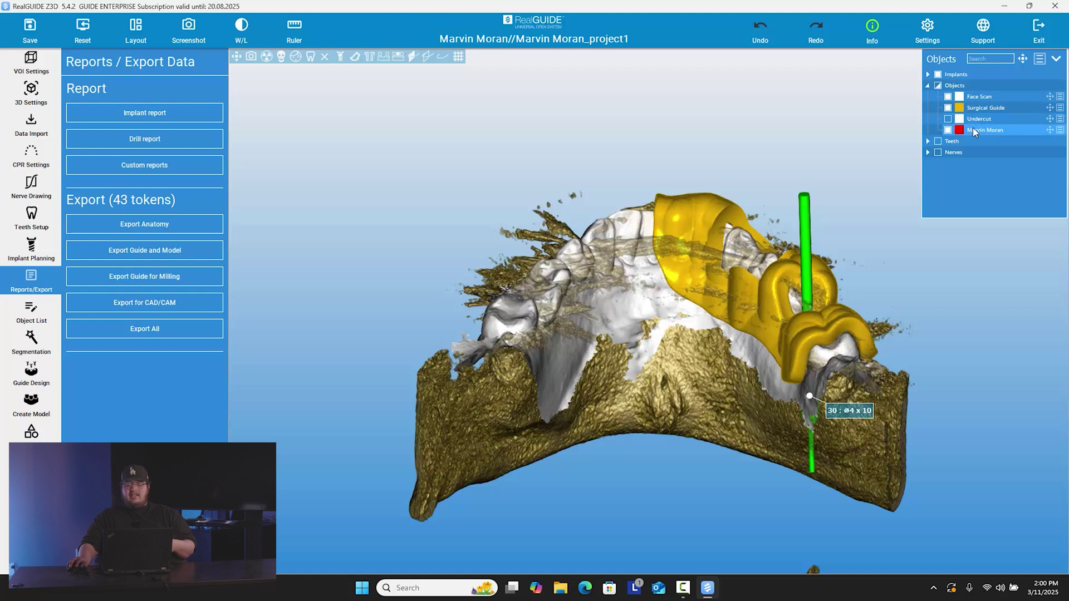
Examine the engraved name on the guide's buccal face with the red text model temporarily hidden.
left_click_drag(956, 342, 617, 319)
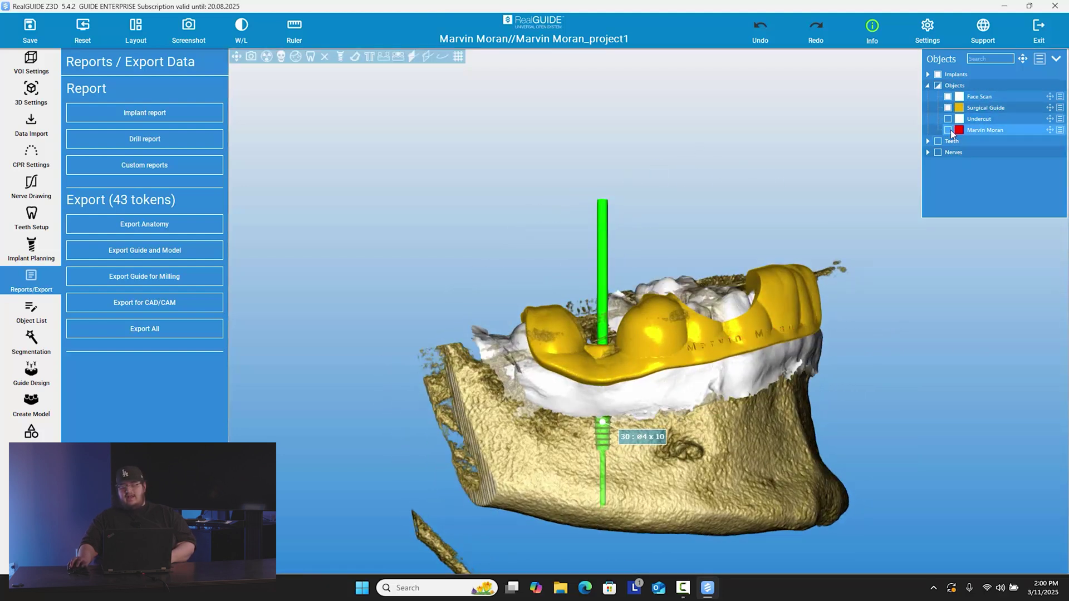
left_click_drag(827, 540, 766, 432)
scroll(763, 456, "up", 3)
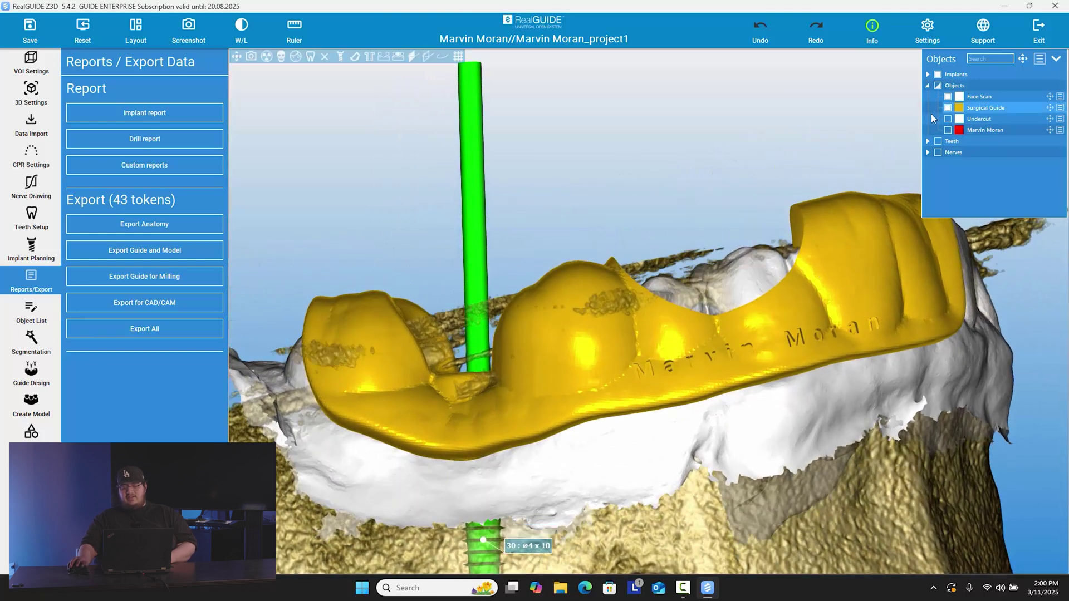
left_click(948, 130)
Hide the bone volume and the Face Scan model to isolate the surgical guide and implant, seen from the occlusal side.
left_click_drag(466, 346, 690, 446)
left_click(282, 56)
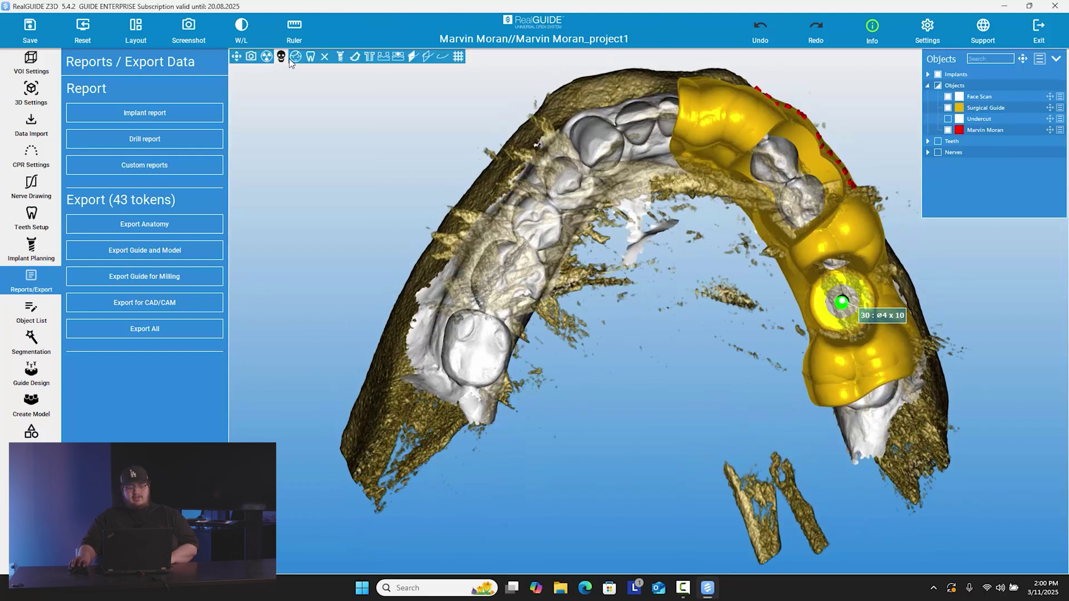
left_click(326, 58)
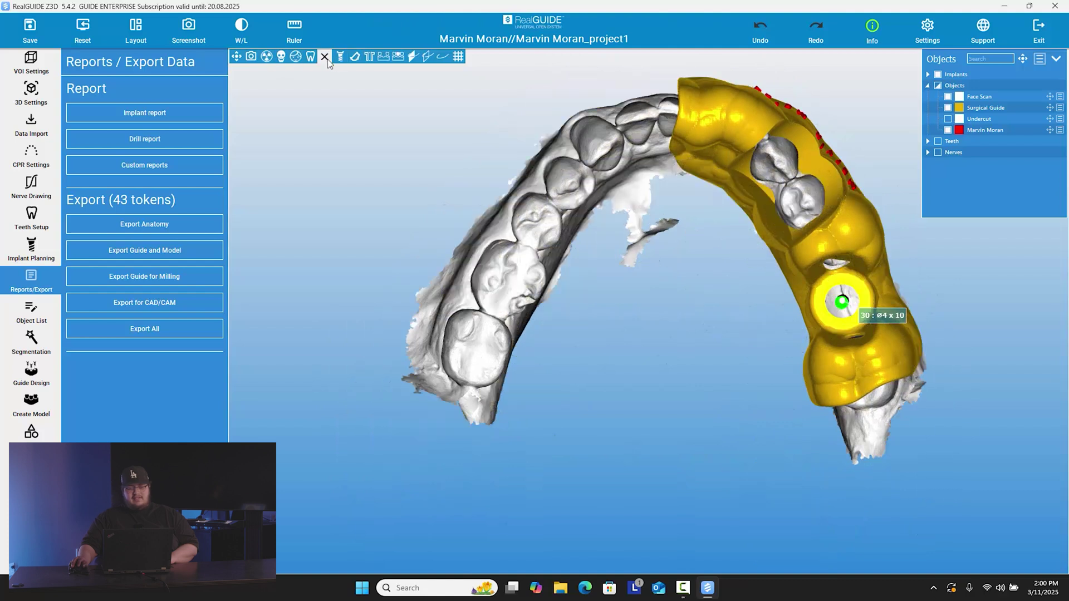
left_click(948, 97)
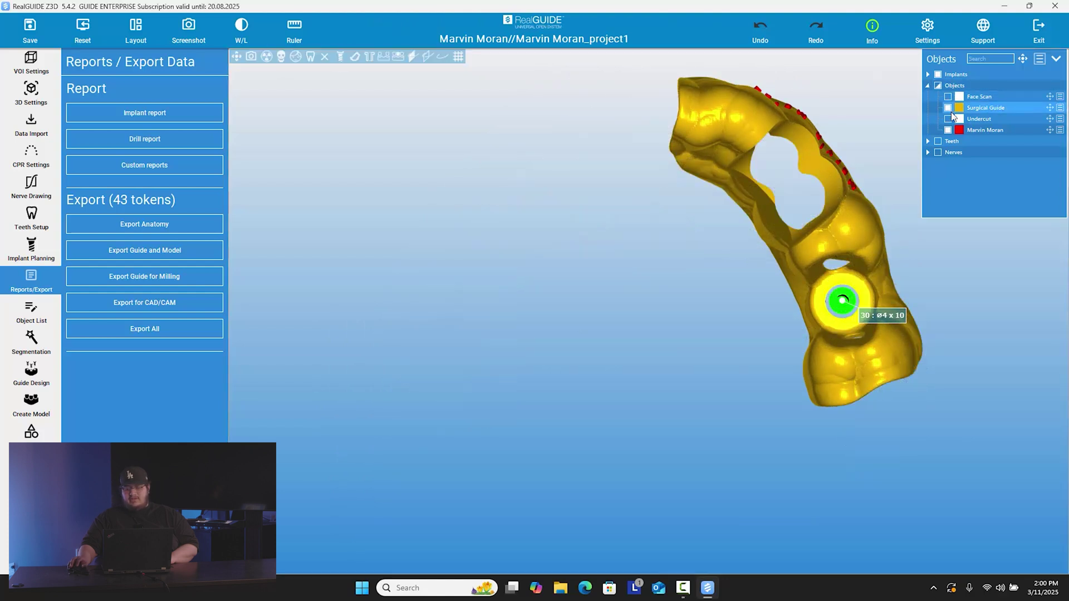
Turn the guide toward its sleeve hole and hide implant 30.
left_click_drag(891, 315, 824, 310)
scroll(824, 309, "up", 5)
scroll(829, 316, "down", 5)
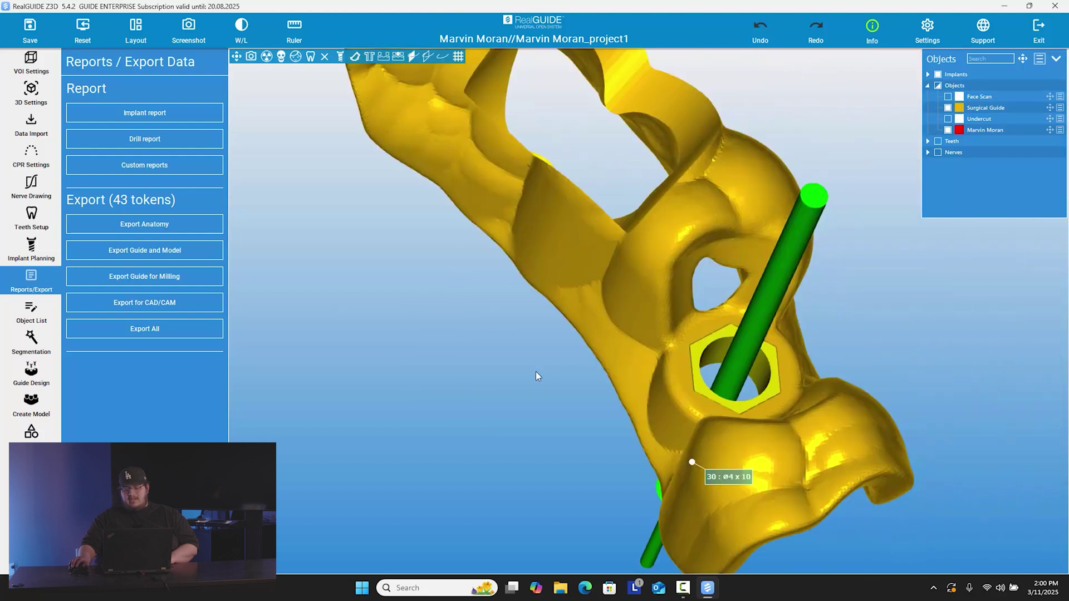
scroll(633, 374, "up", 4)
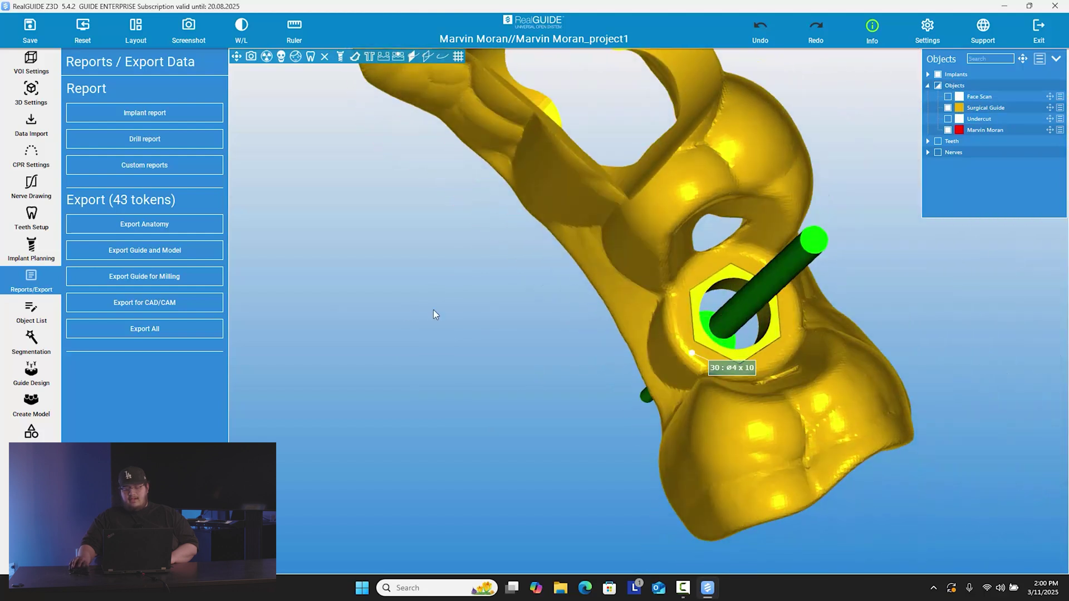
left_click(928, 75)
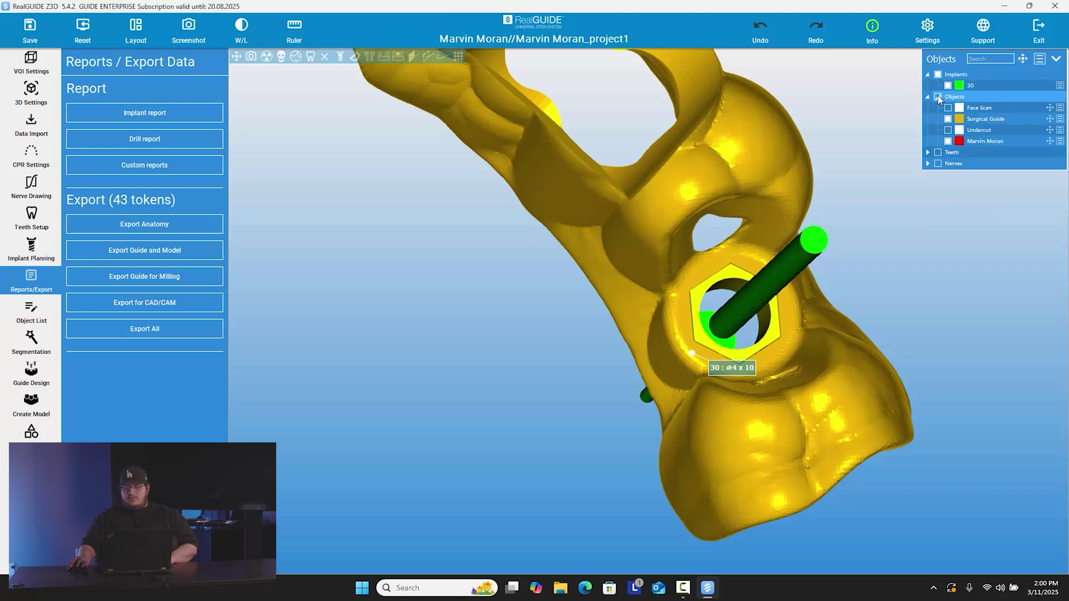
left_click(948, 86)
Examine the guide's sleeve hole and its surrounding surface up close, finishing with the whole guide seen from the occlusal side.
left_click_drag(828, 334, 807, 303)
scroll(806, 395, "up", 5)
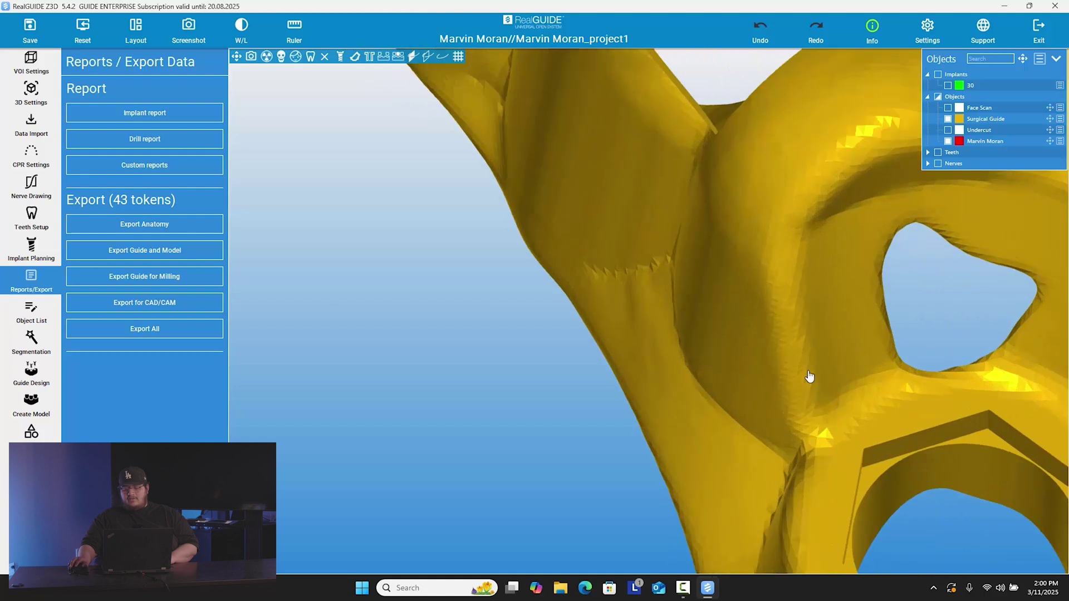
left_click_drag(993, 428, 697, 329)
scroll(787, 267, "down", 2)
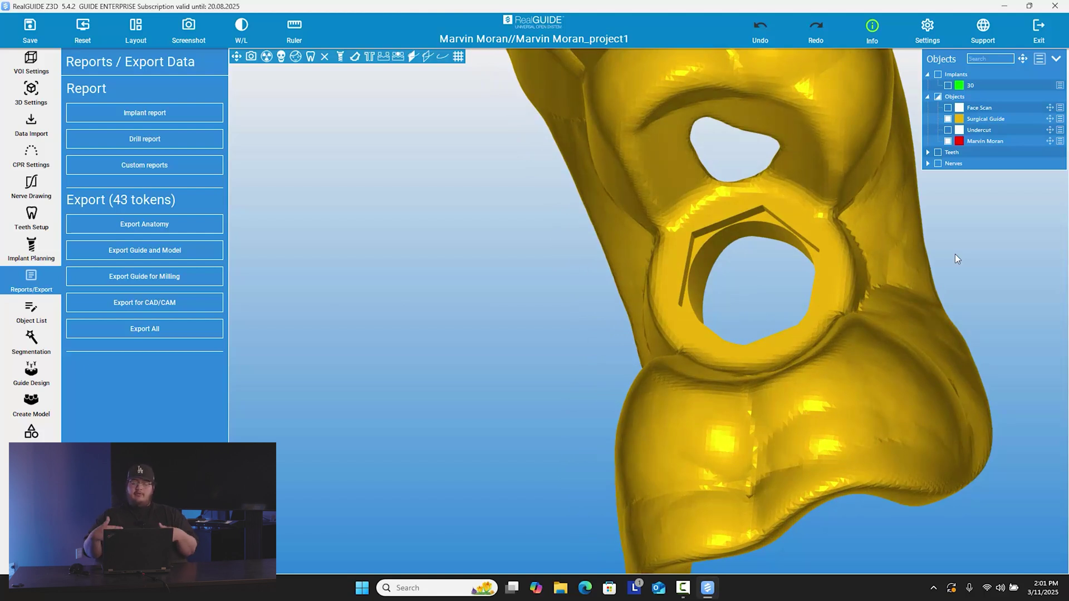
left_click_drag(957, 253, 445, 345)
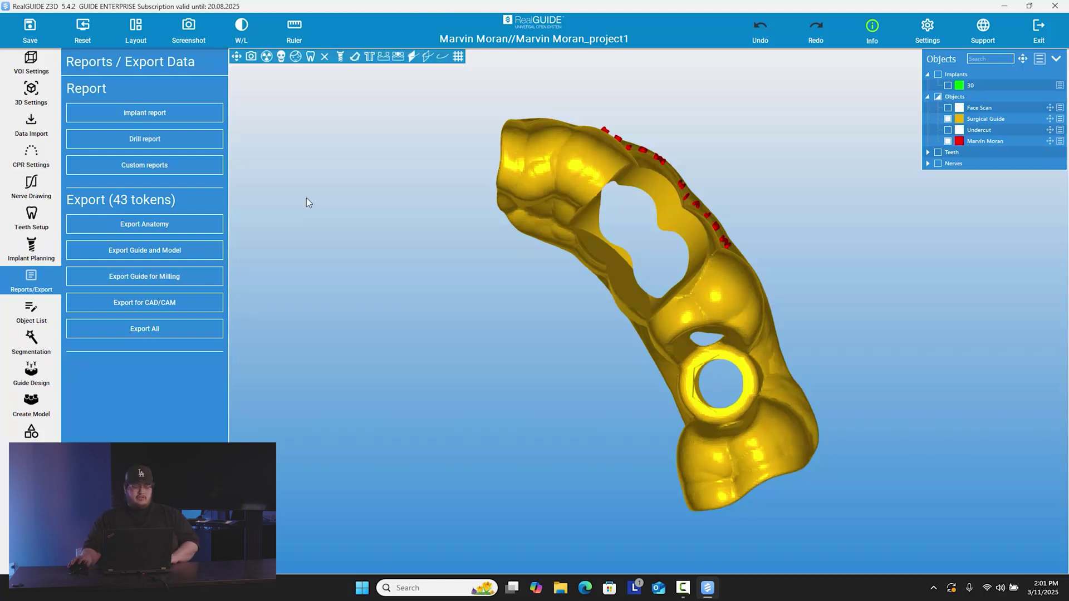
Look over the SandBox creation and processing tools and the guide and model export options in Reports/Export.
left_click(34, 434)
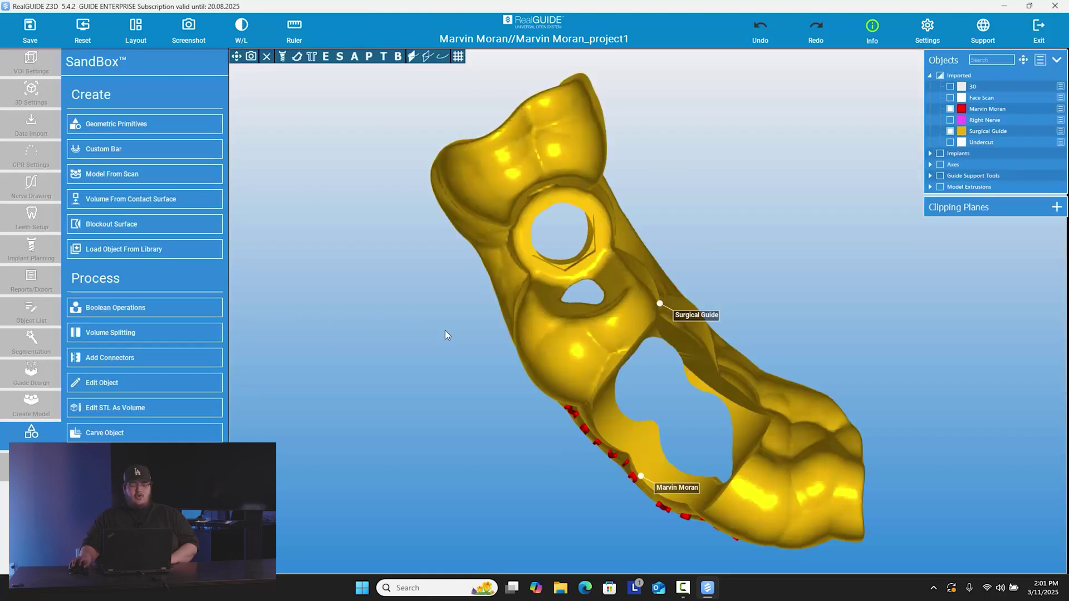
left_click_drag(455, 309, 458, 218)
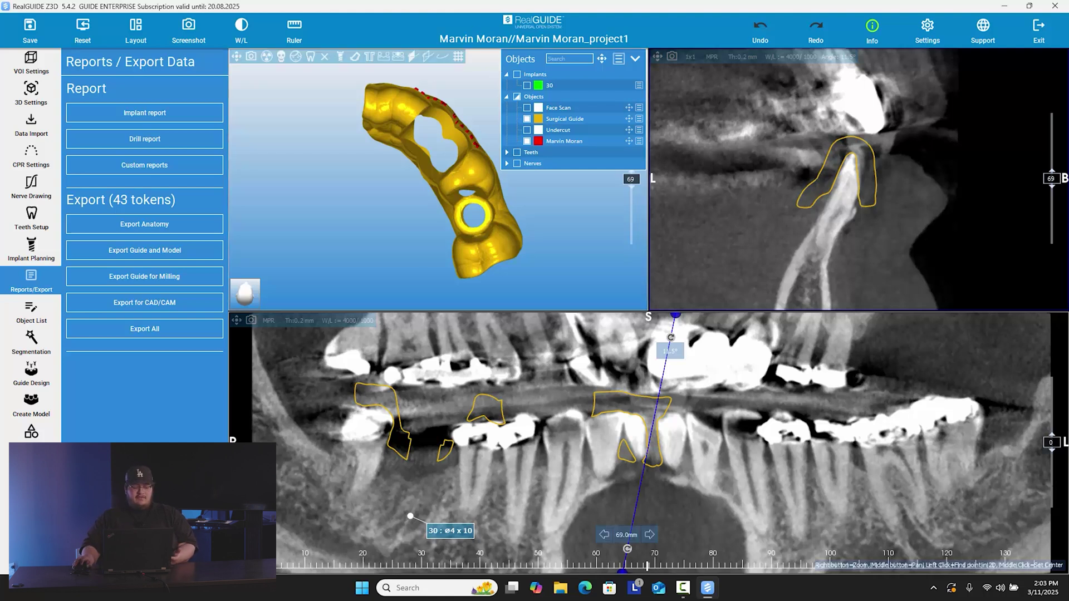
left_click(46, 434)
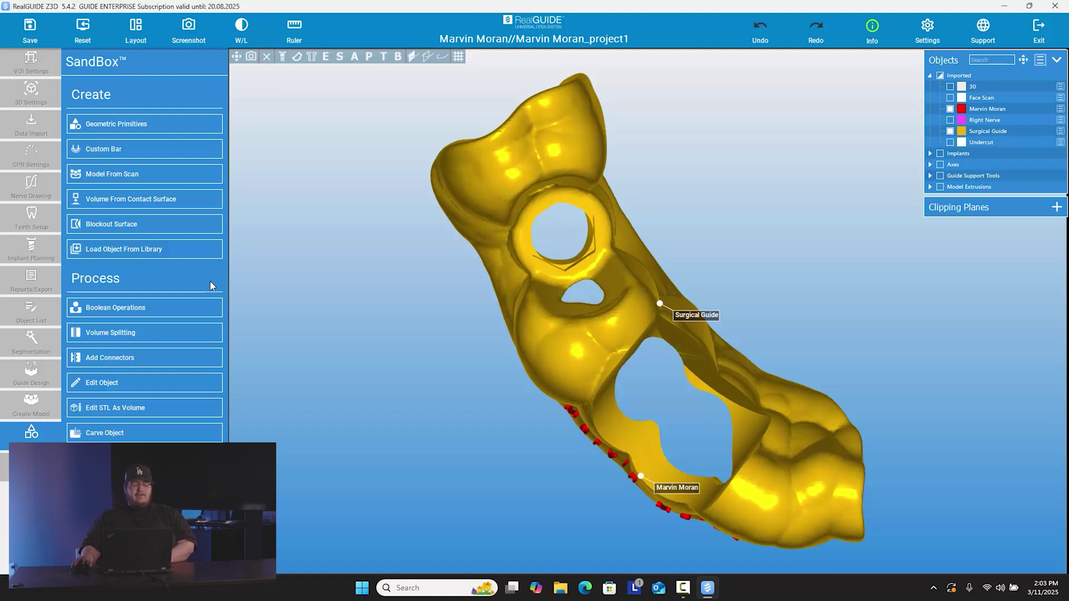
left_click(31, 281)
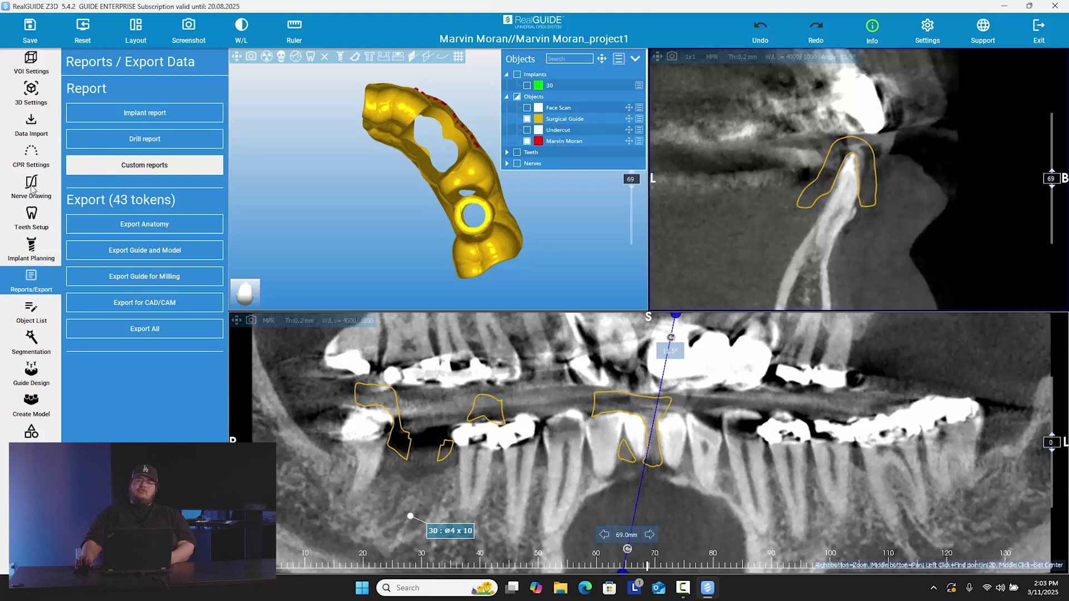
left_click(120, 245)
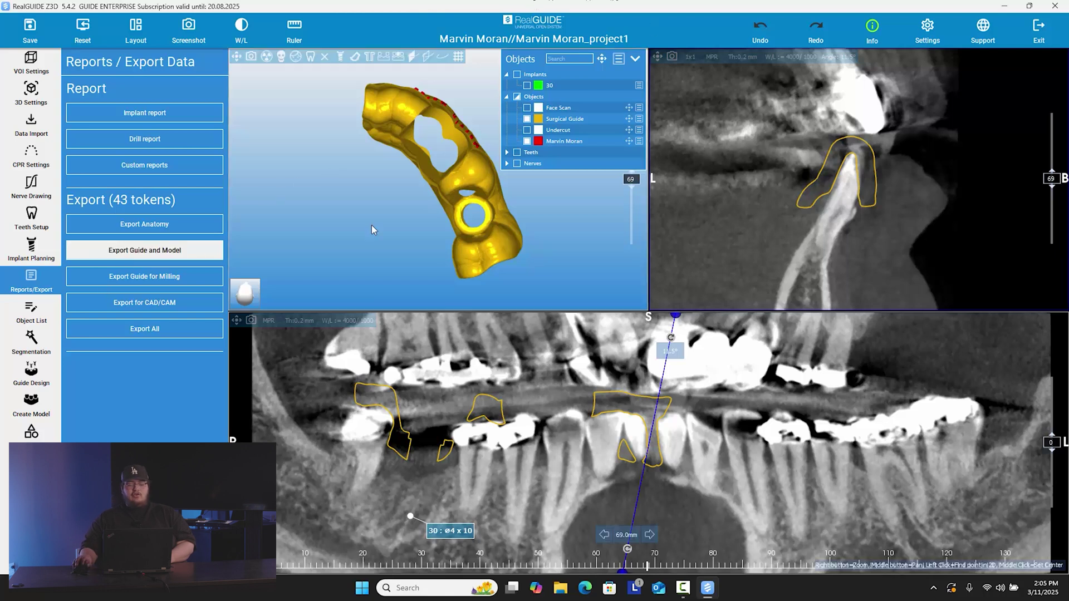
left_click_drag(419, 225, 241, 208)
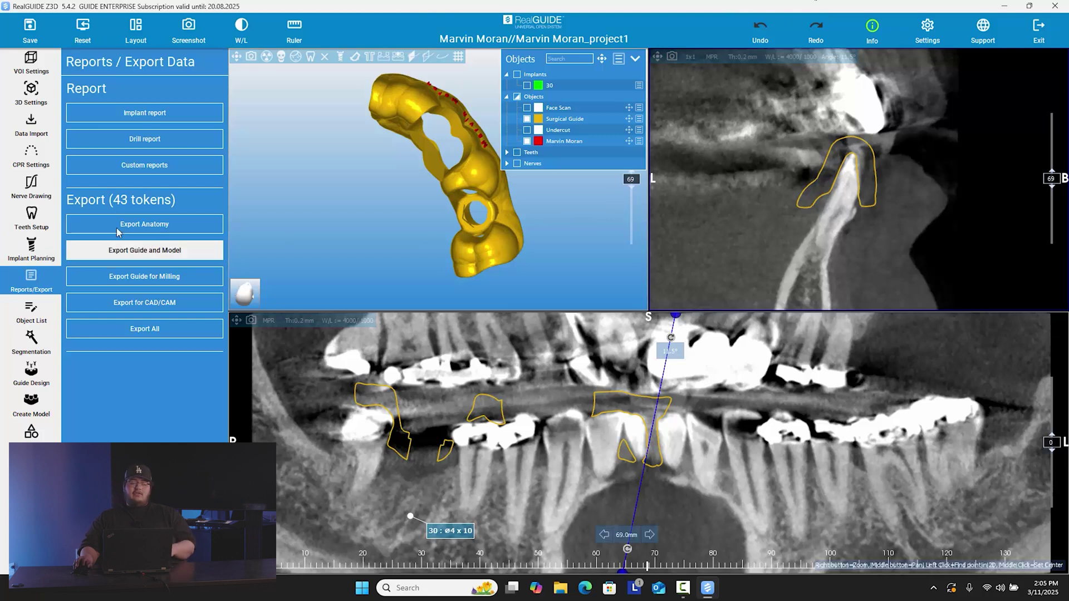
Generate the drill report for implant 30 and open the downloaded PDF in the browser.
left_click(142, 140)
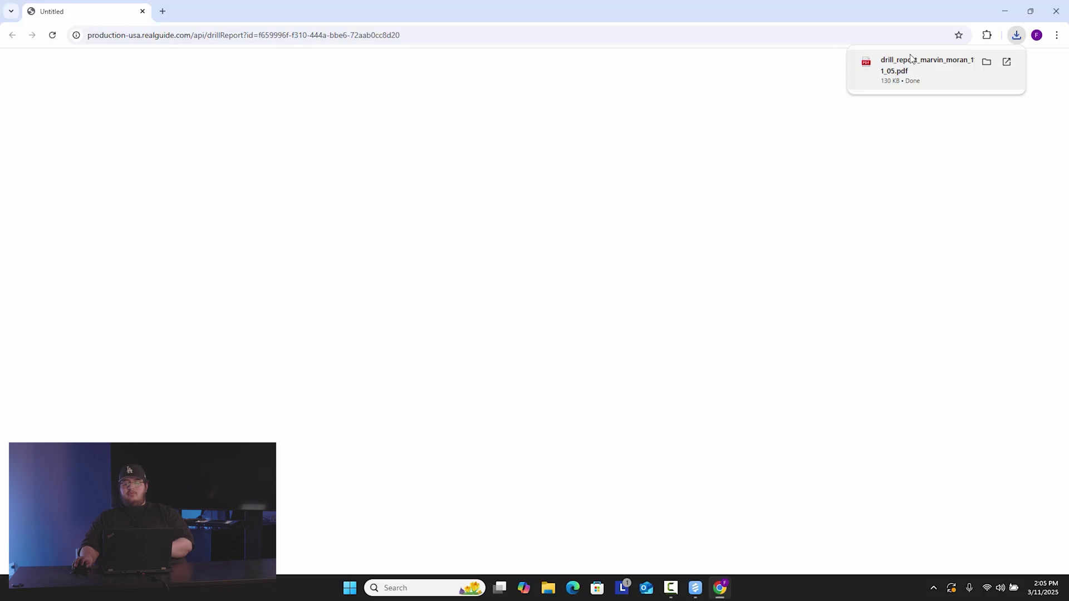
left_click(918, 69)
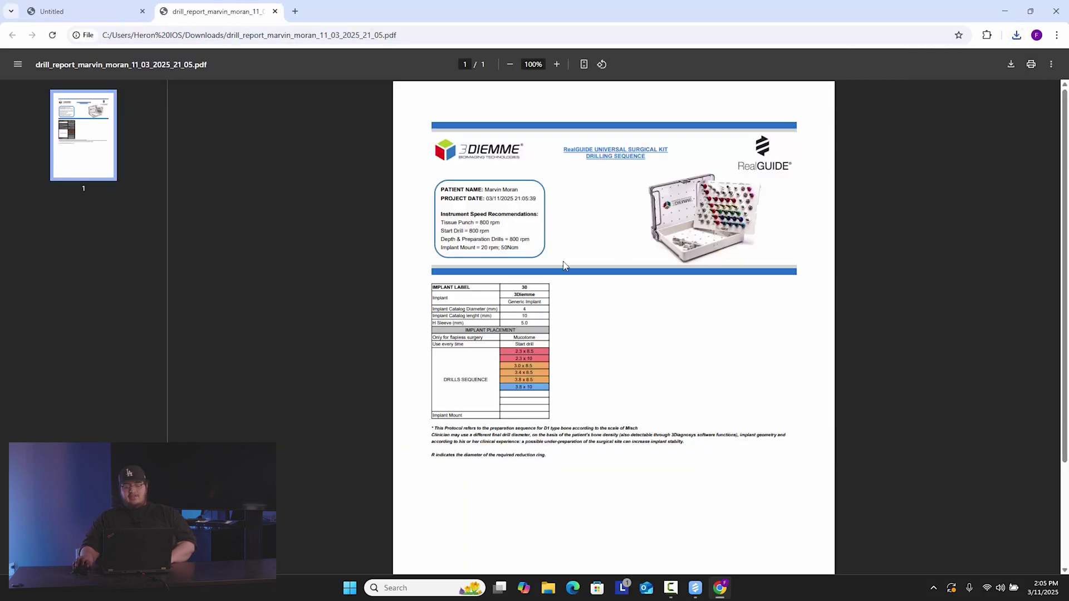
Examine the drill report's speed recommendations, implant data and drill sequence at 175% magnification, and switch back to the RealGUIDE project.
scroll(551, 351, "down", 1)
scroll(479, 412, "up", 1)
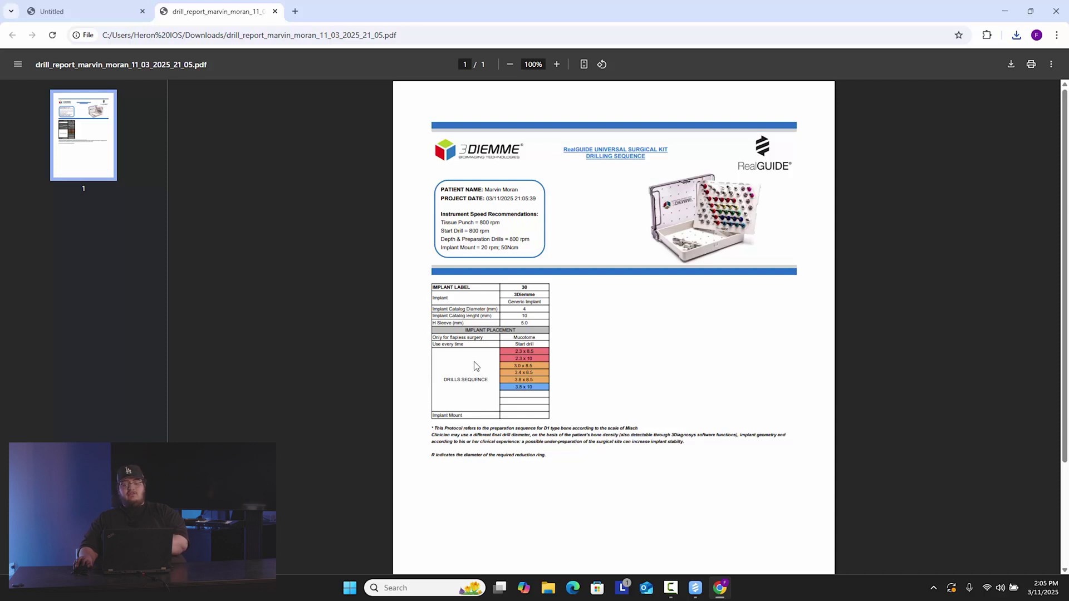
left_click(557, 64)
left_click(556, 64)
left_click(557, 64)
left_click(556, 64)
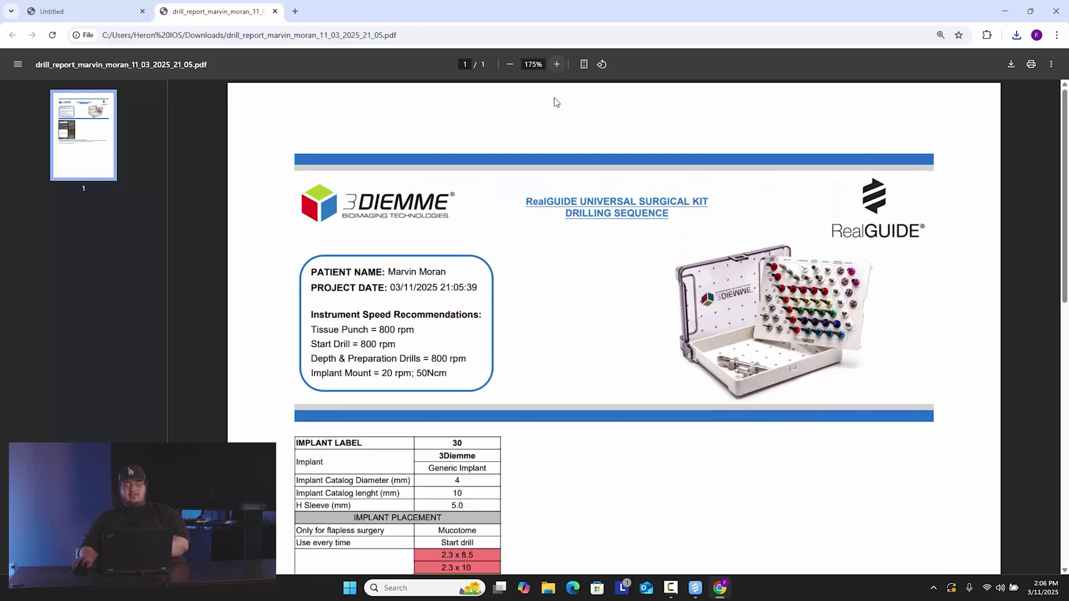
scroll(528, 312, "down", 3)
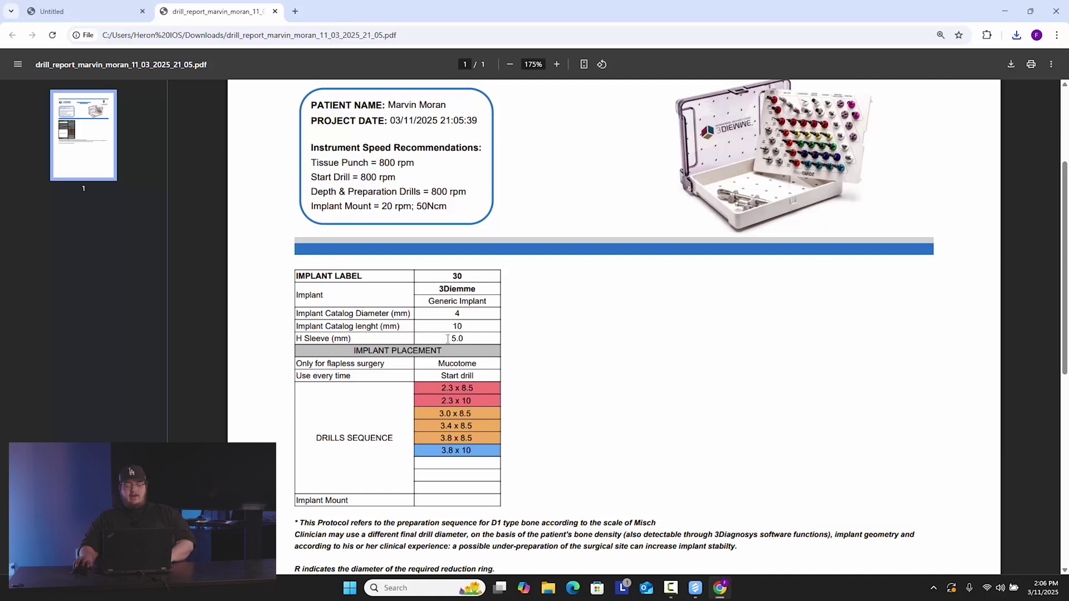
scroll(365, 412, "down", 2)
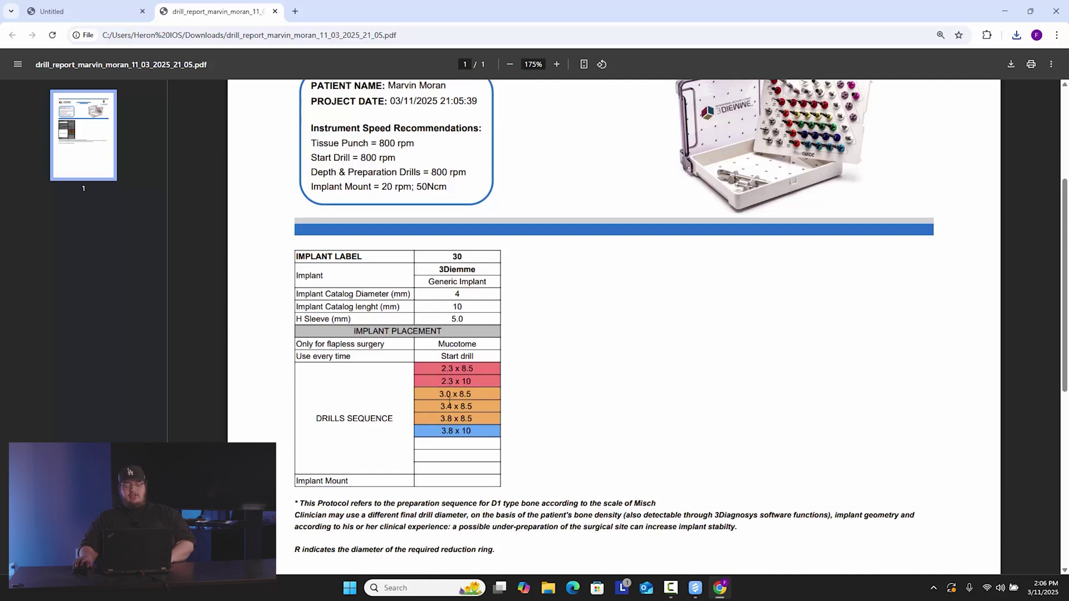
scroll(362, 413, "up", 1)
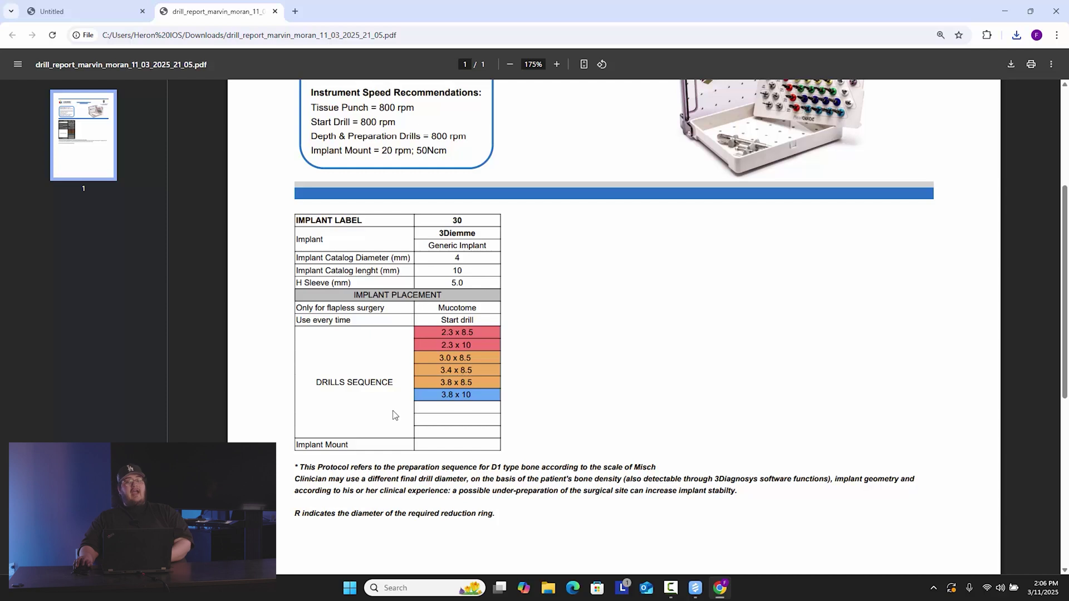
scroll(423, 429, "up", 3)
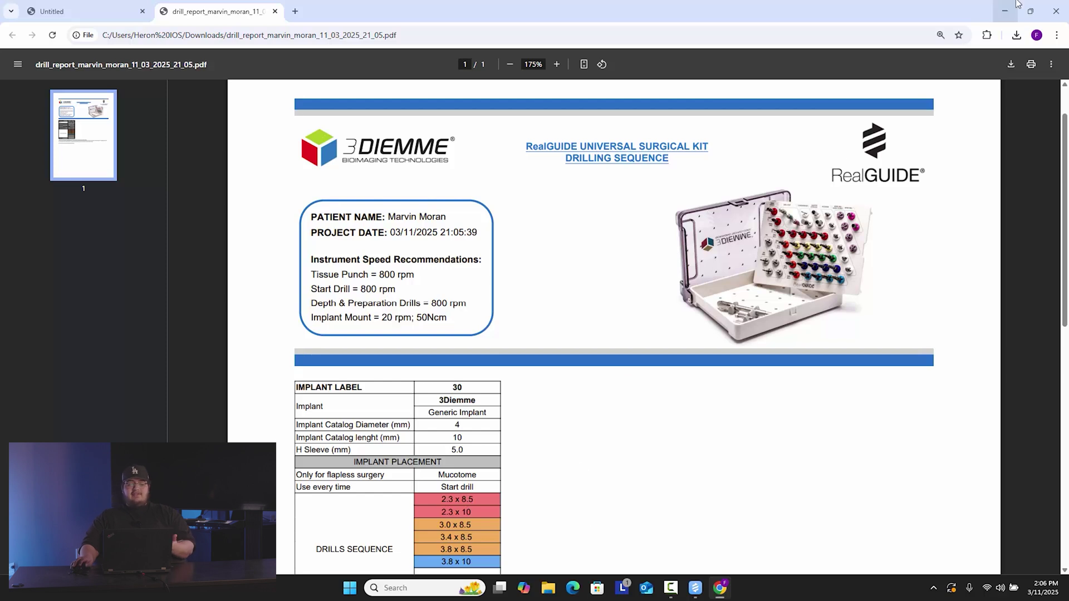
mouse_move(694, 589)
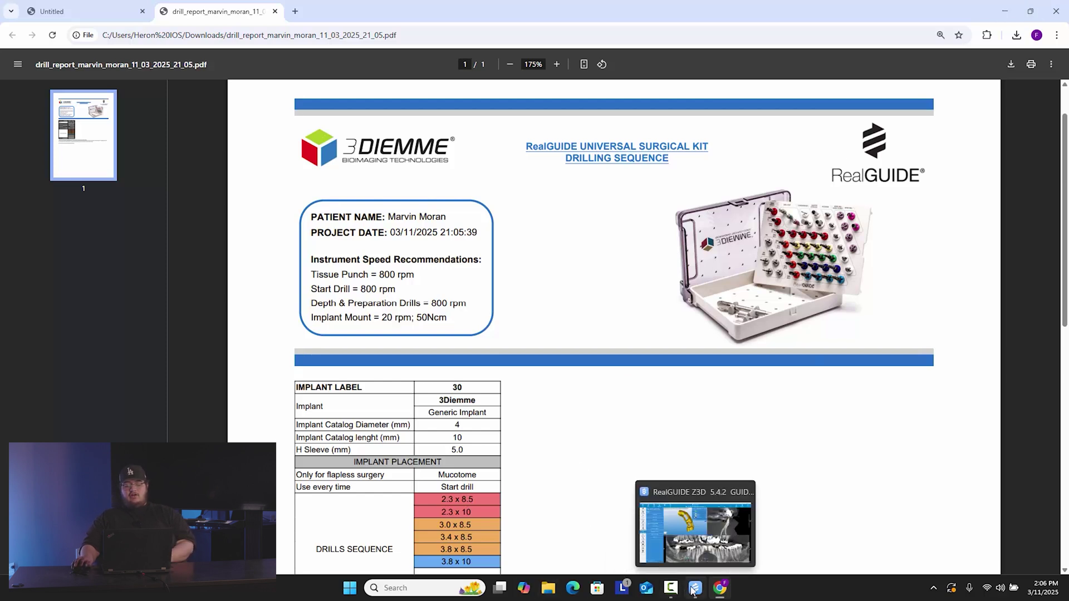
left_click(694, 540)
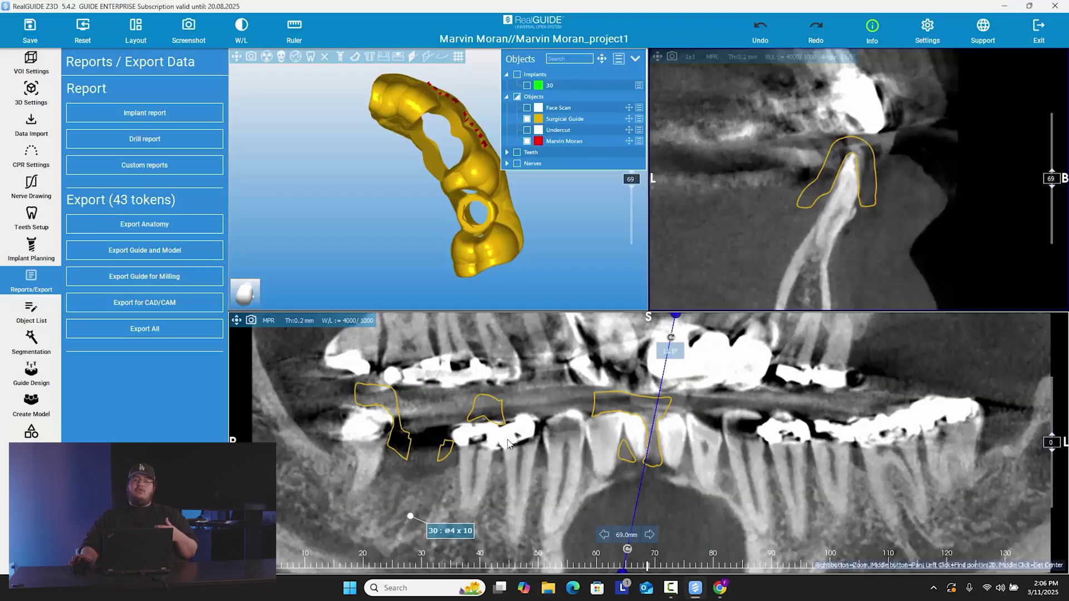